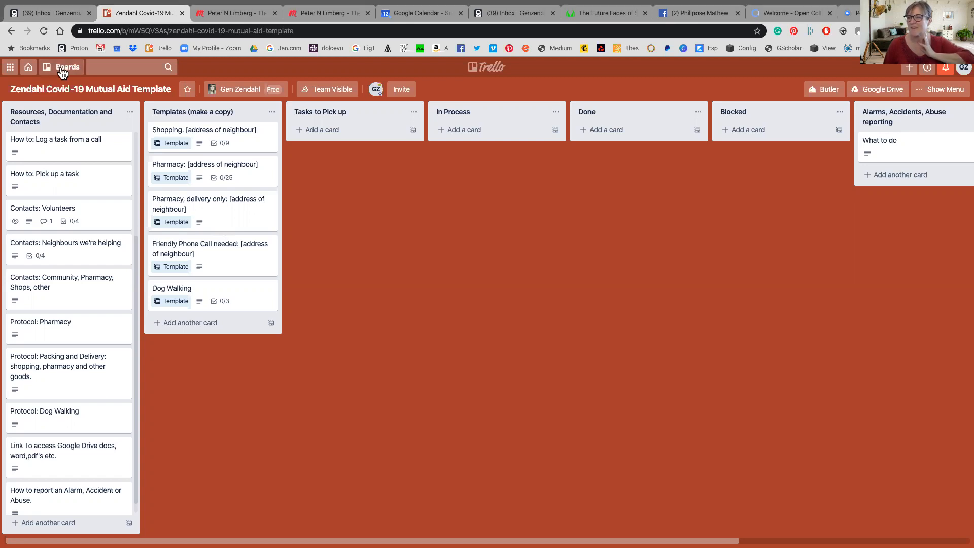
Look over the board list and the board's lists, trying a move of Dog Walking toward Tasks to Pick up
click(61, 72)
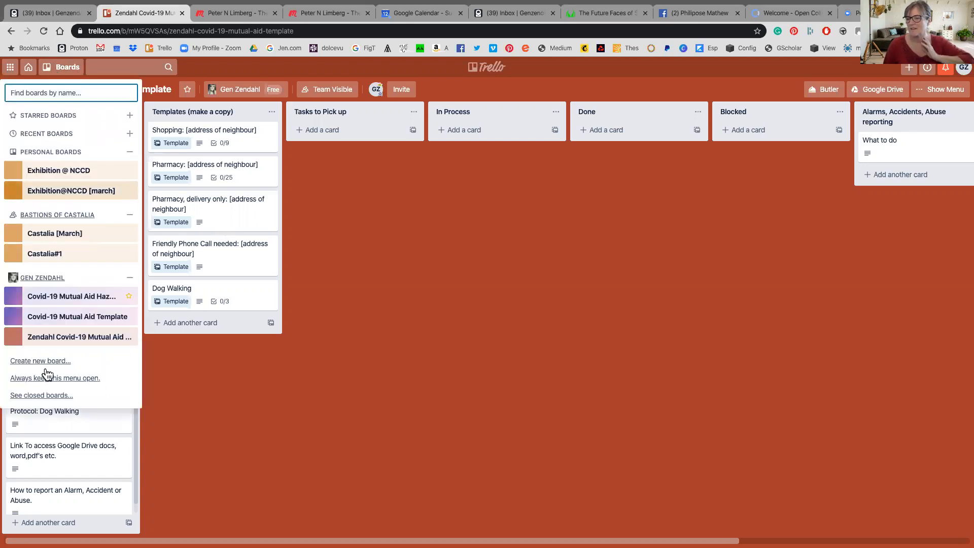
click(60, 71)
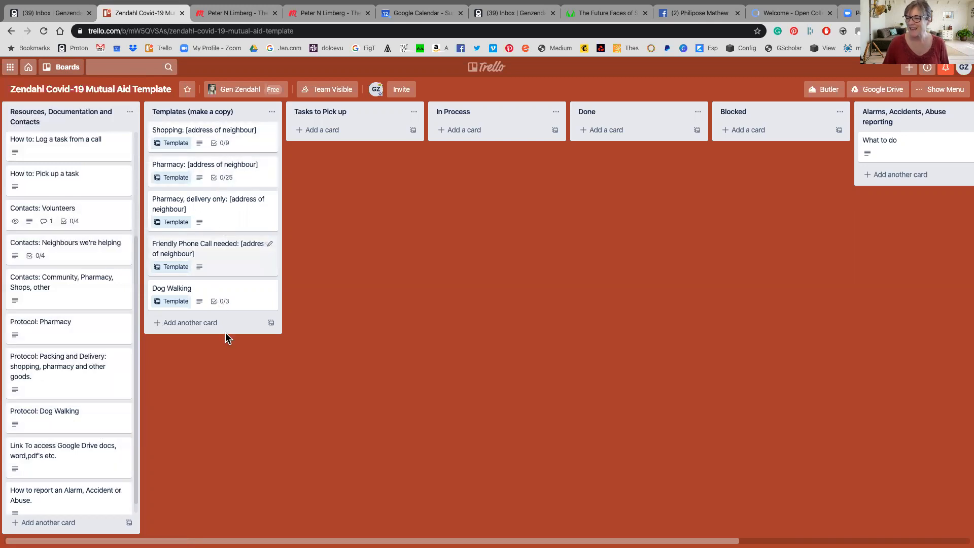
mouse_move(237, 303)
mouse_down()
mouse_move(348, 291)
mouse_move(427, 208)
mouse_move(379, 245)
mouse_move(241, 312)
mouse_move(236, 300)
mouse_up()
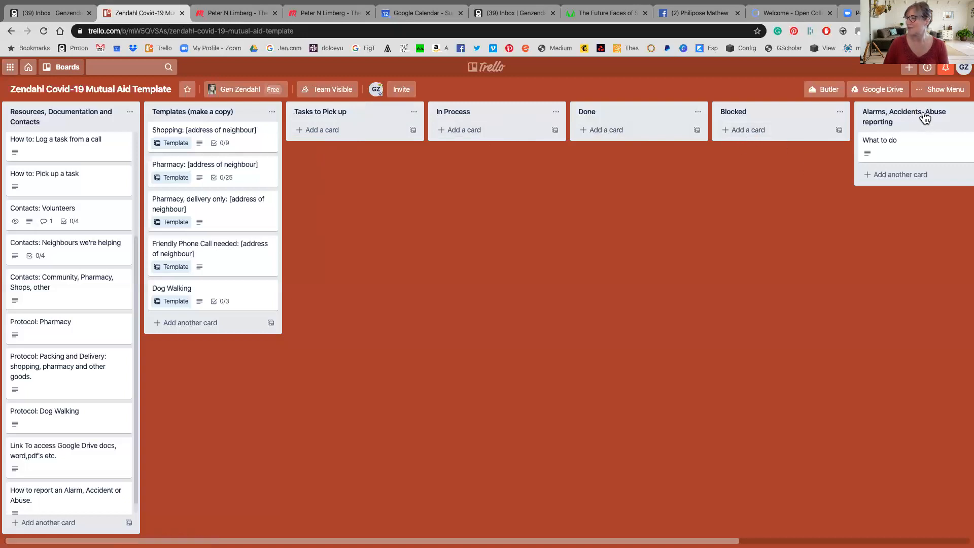
scroll(487, 305, right, 5)
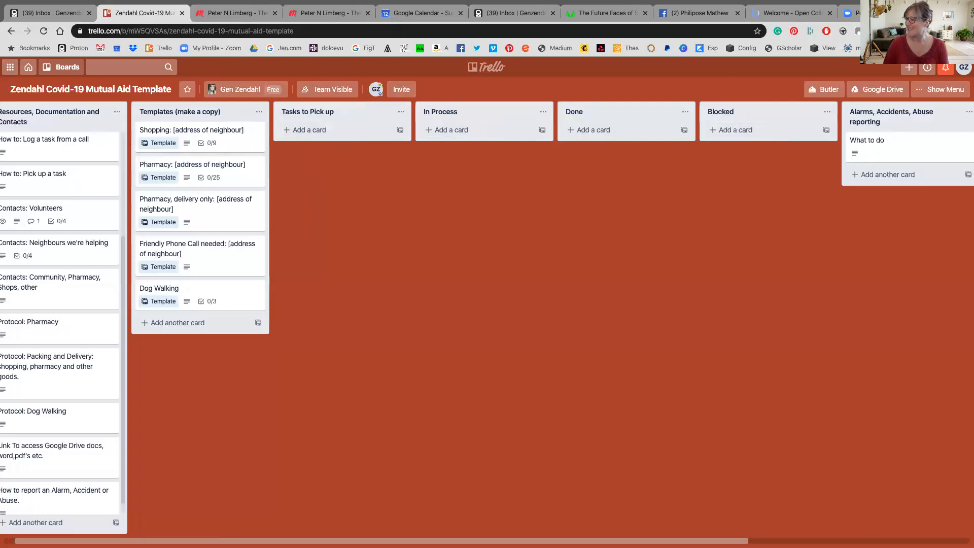
drag(751, 540, 836, 541)
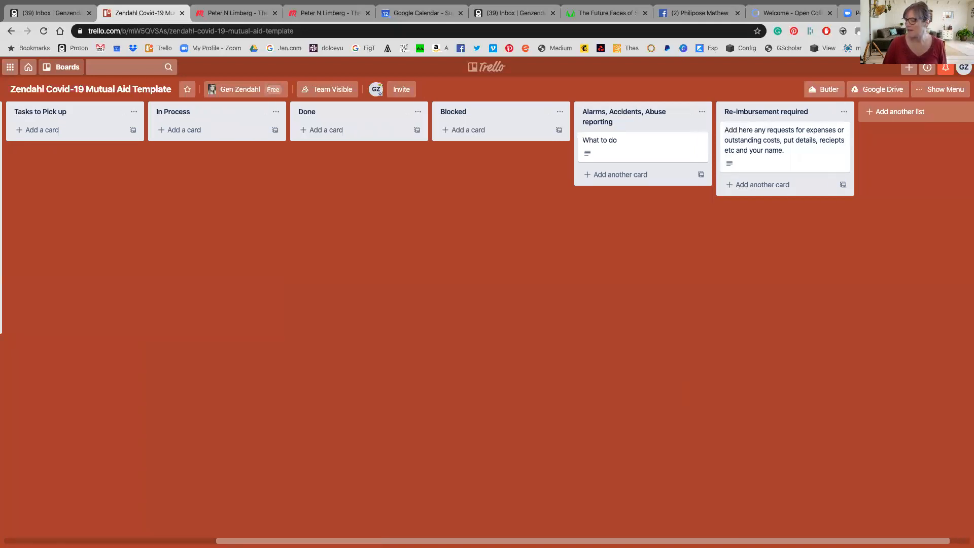
scroll(487, 253, left, 2)
scroll(550, 532, left, 6)
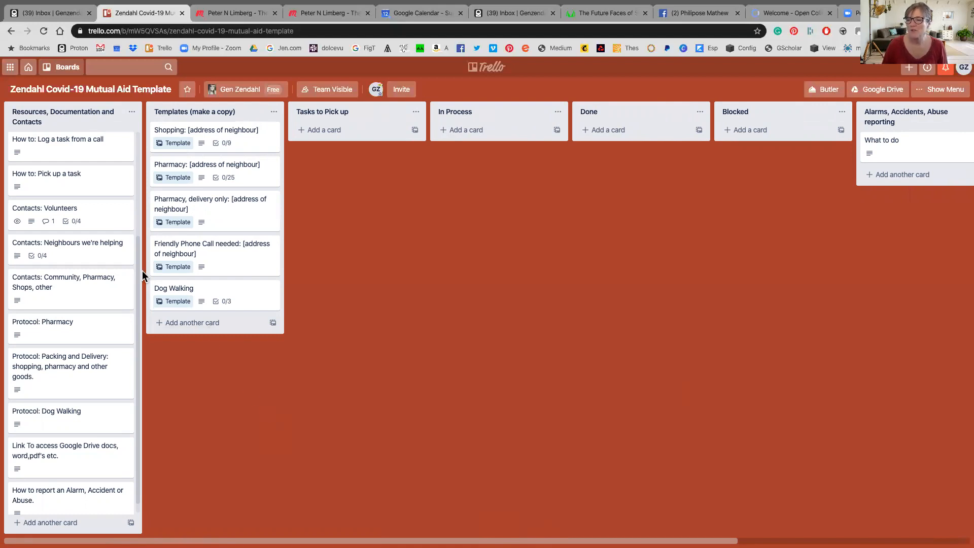
Review the How to: Log a task from a call card and the Contacts: Volunteers card
click(77, 141)
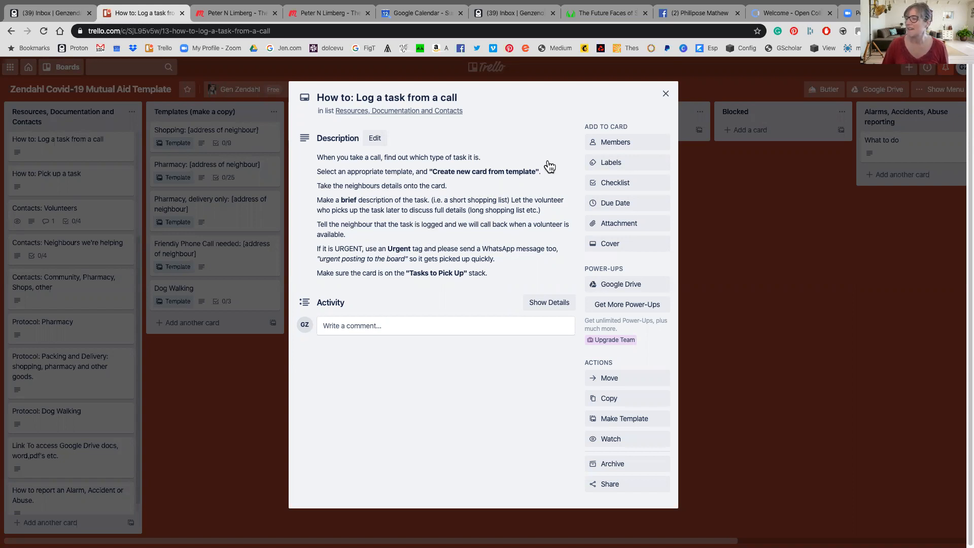
click(666, 94)
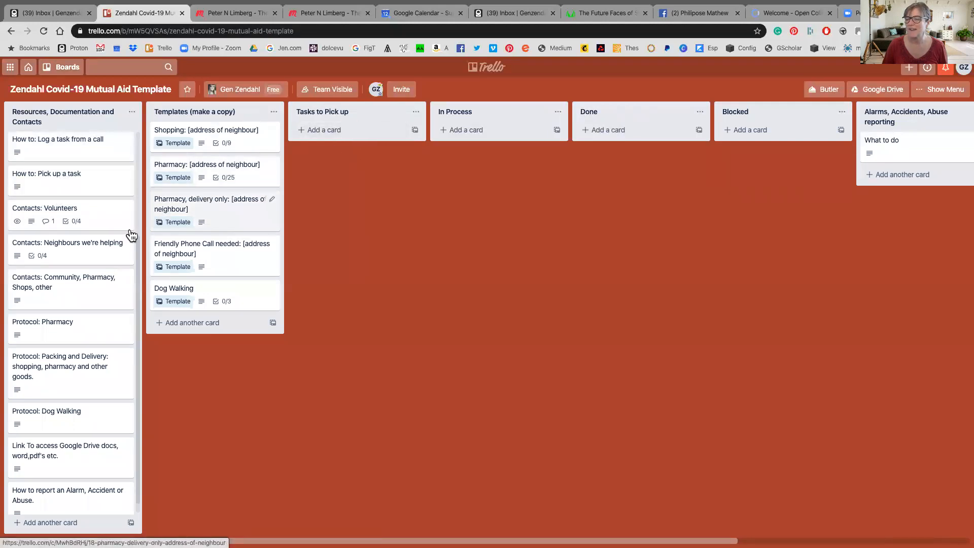
click(60, 212)
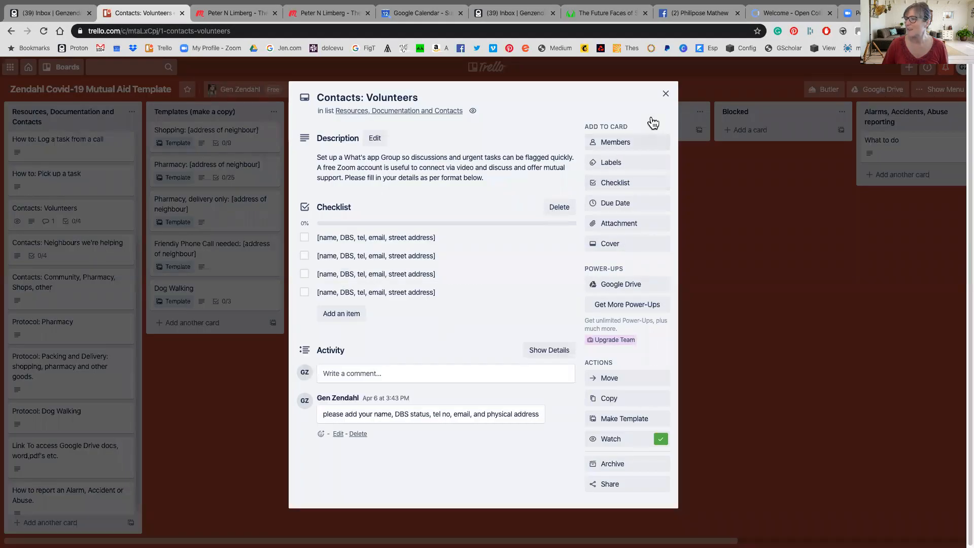
click(665, 95)
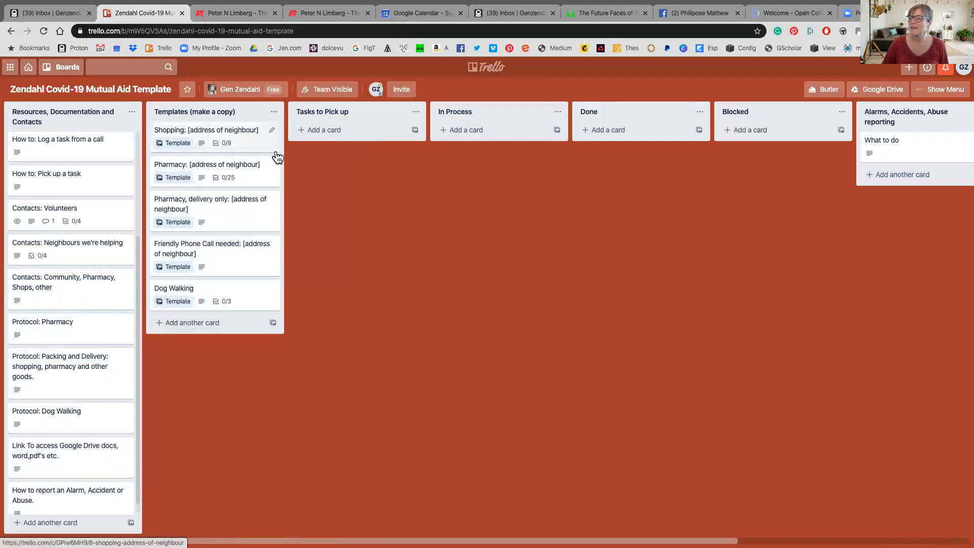
Create a new card from the Shopping template, keeping its checklists
click(188, 131)
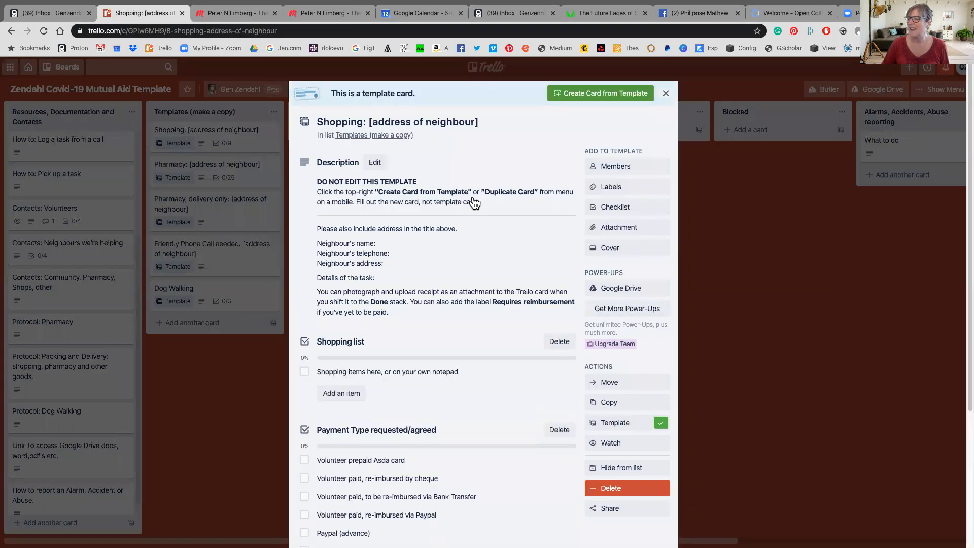
click(609, 99)
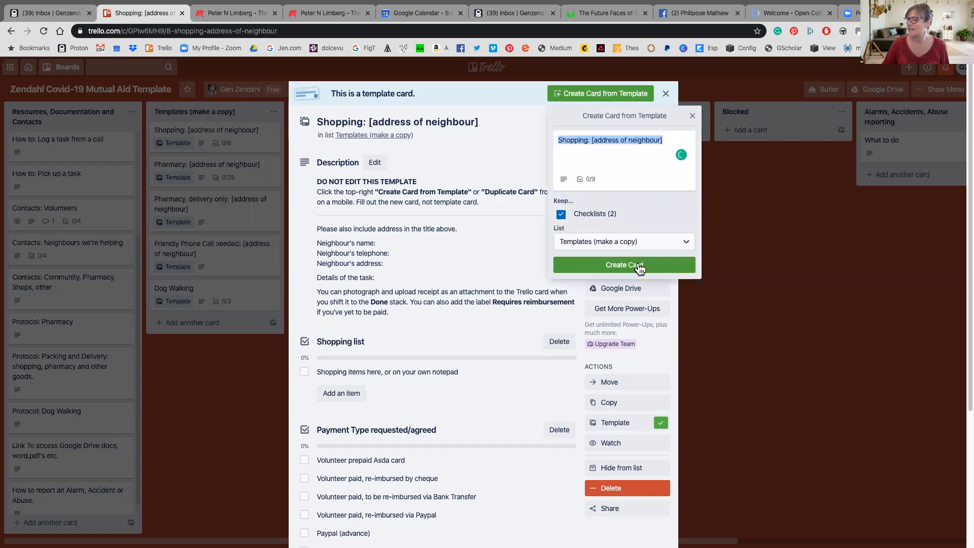
click(623, 267)
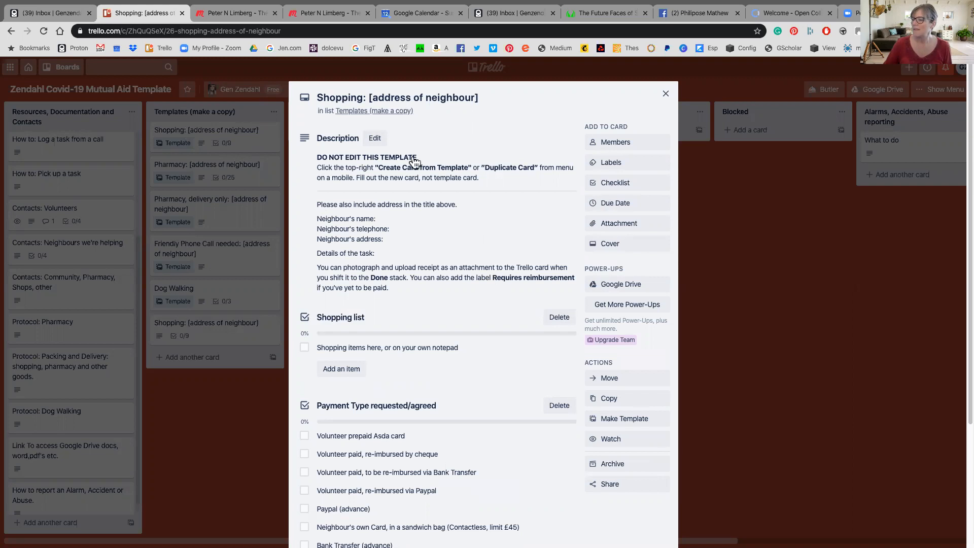
Scroll through the new Shopping card's template text and begin editing its description
scroll(424, 168, down, 2)
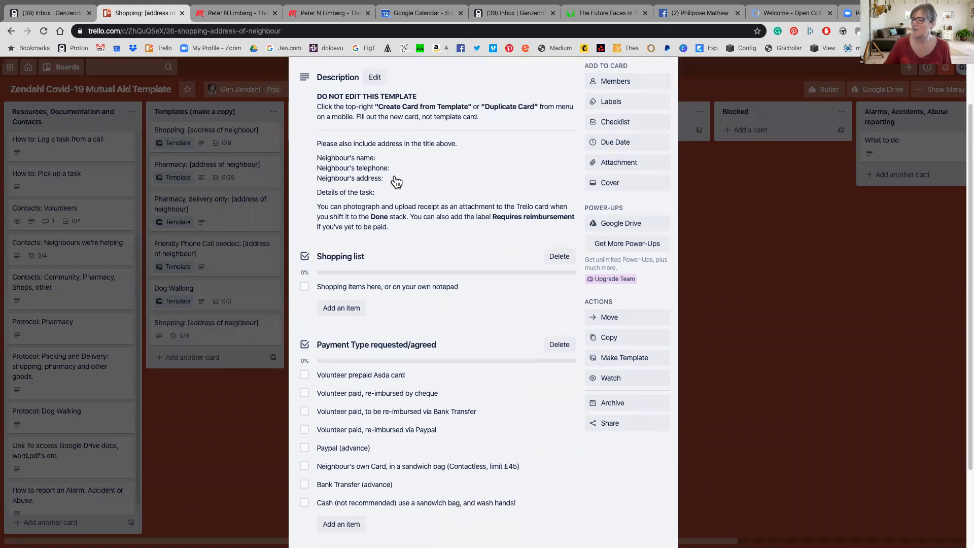
scroll(409, 195, up, 2)
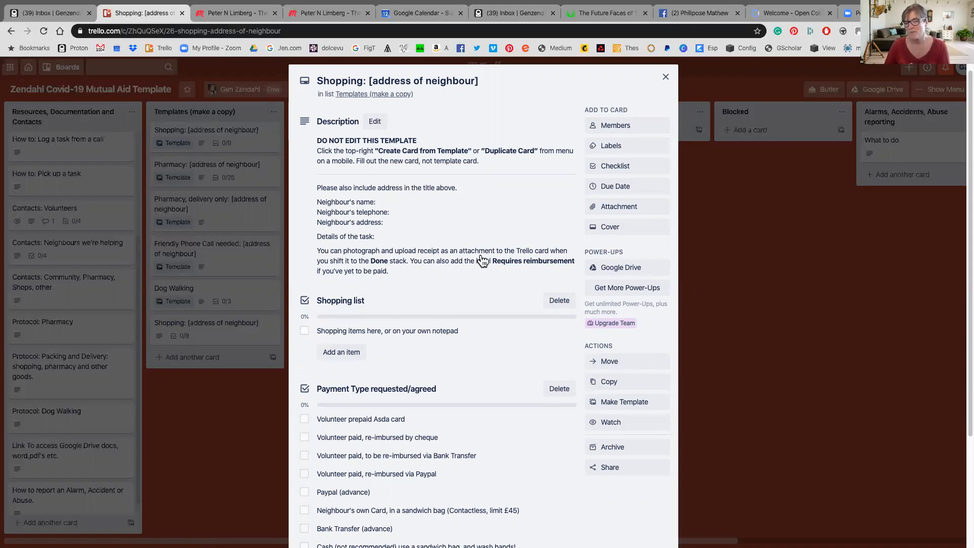
scroll(423, 306, down, 1)
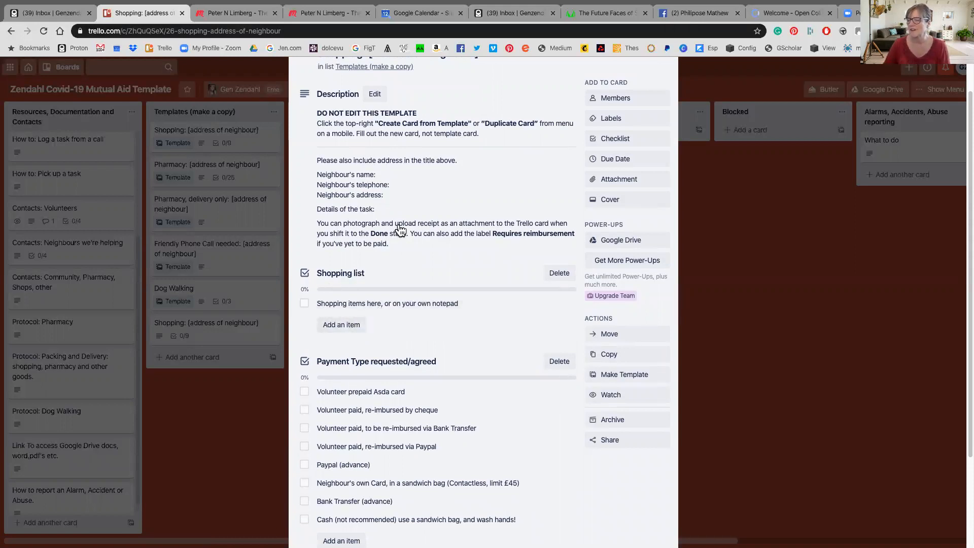
scroll(425, 236, up, 2)
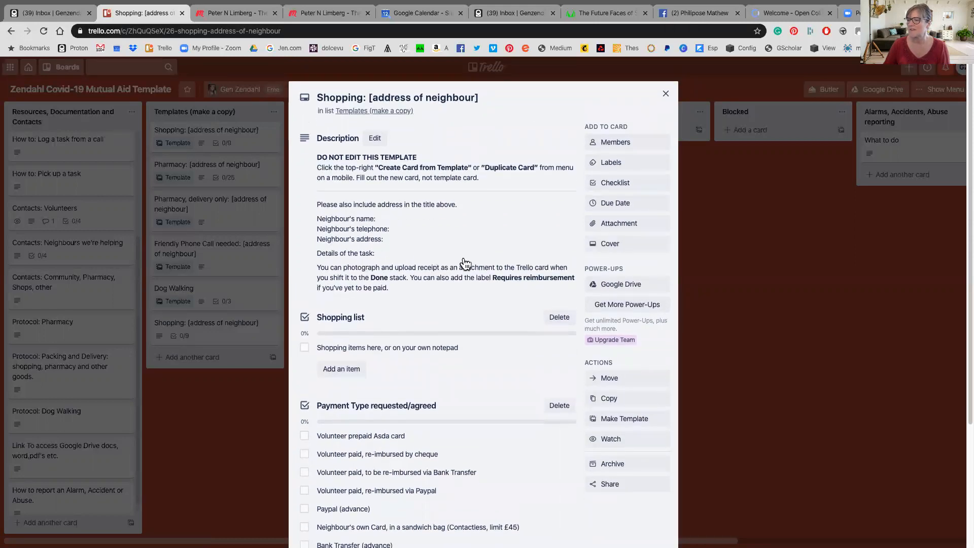
click(385, 222)
Fill in the neighbour's telephone number, address and a weekly shop task in the description, and save it
click(393, 242)
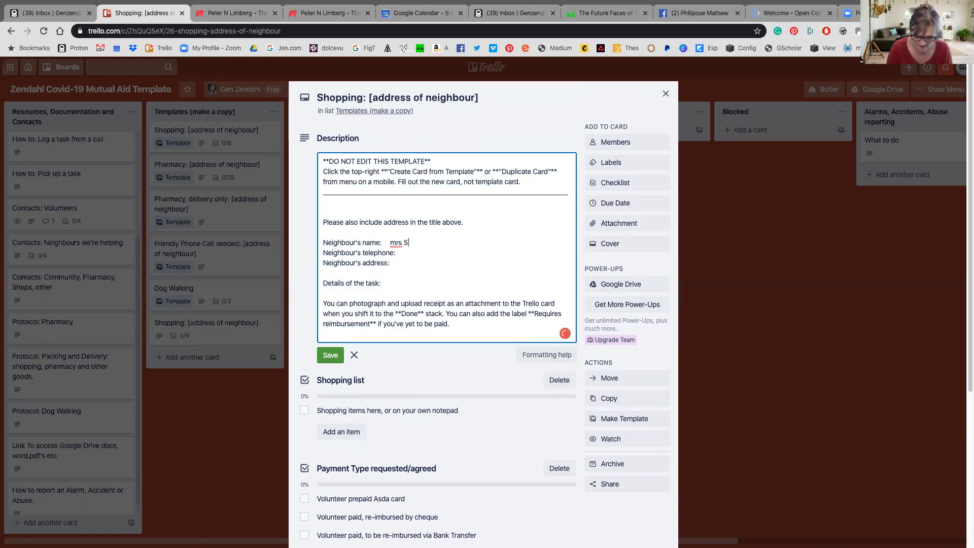
click(401, 253)
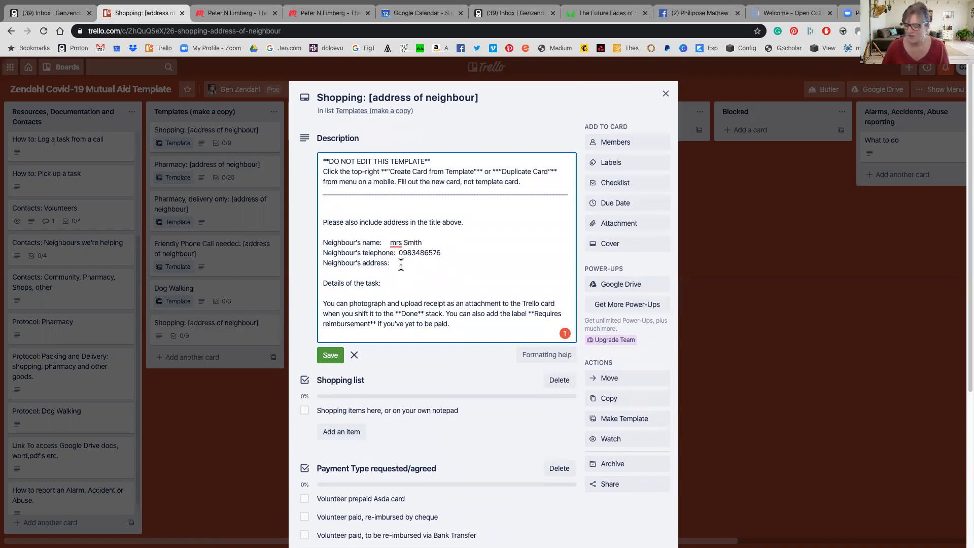
click(393, 262)
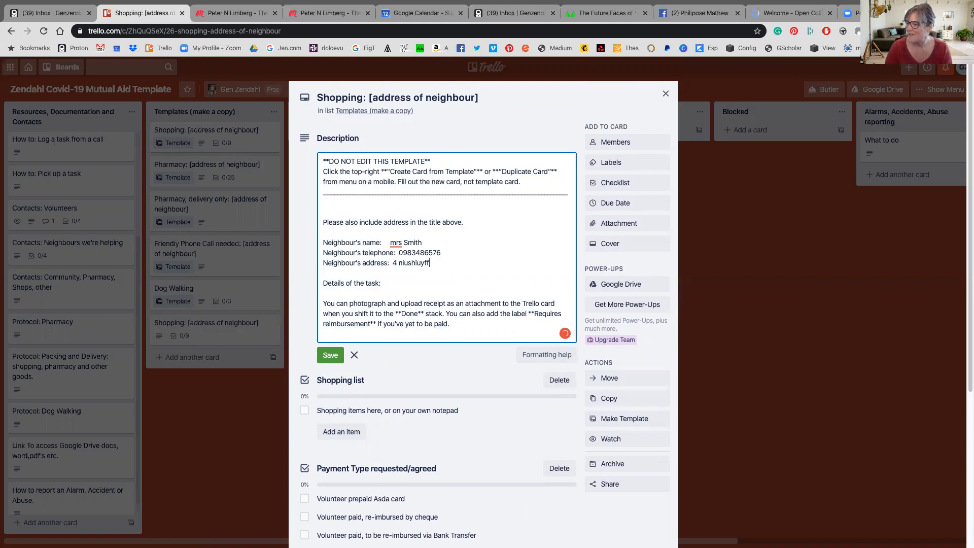
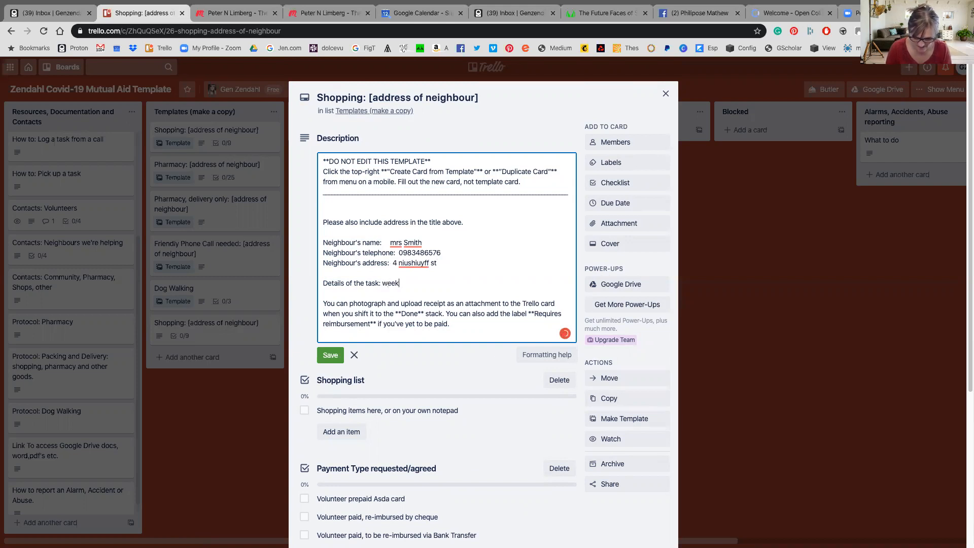
text(shop)
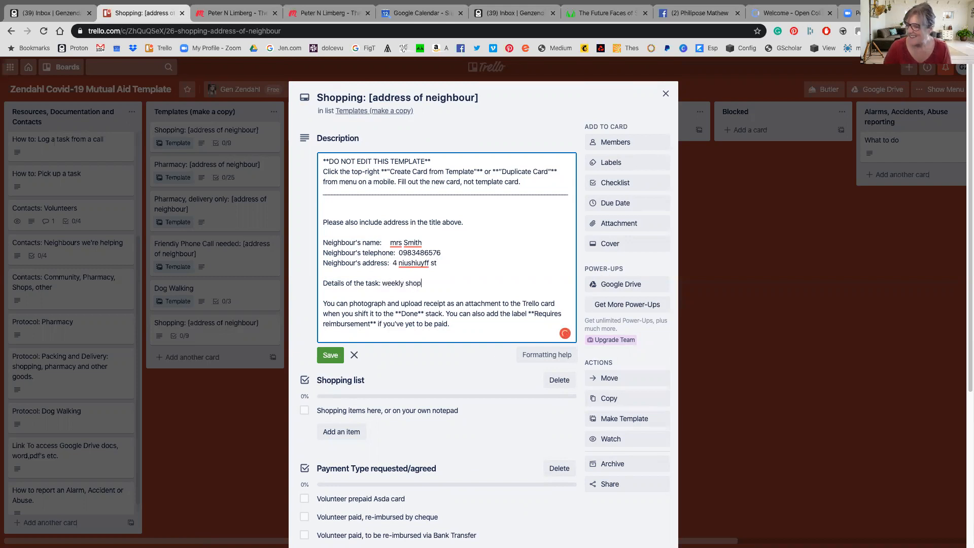
click(330, 354)
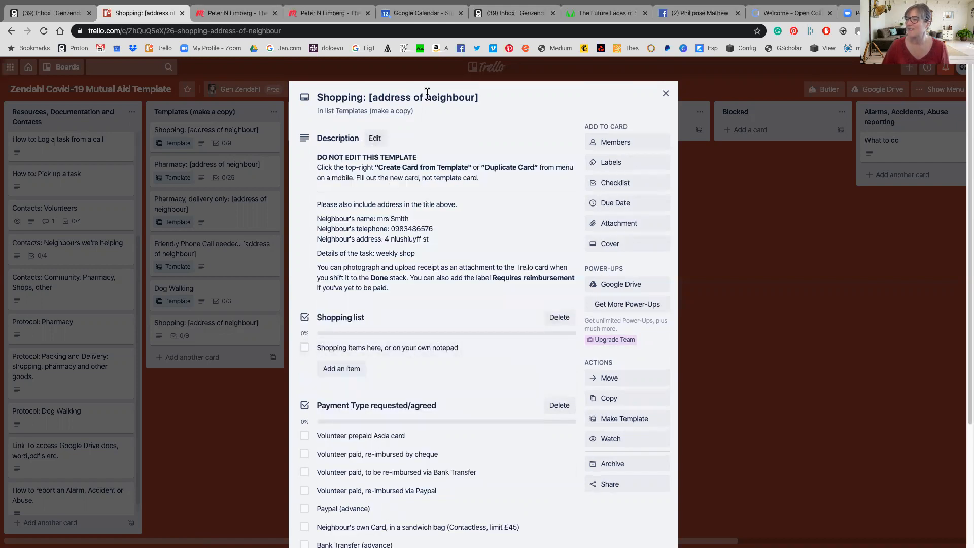
click(375, 97)
Replace the title's address placeholder so the card reads 'Shopping:3 address', then close the card
drag(369, 97, 485, 99)
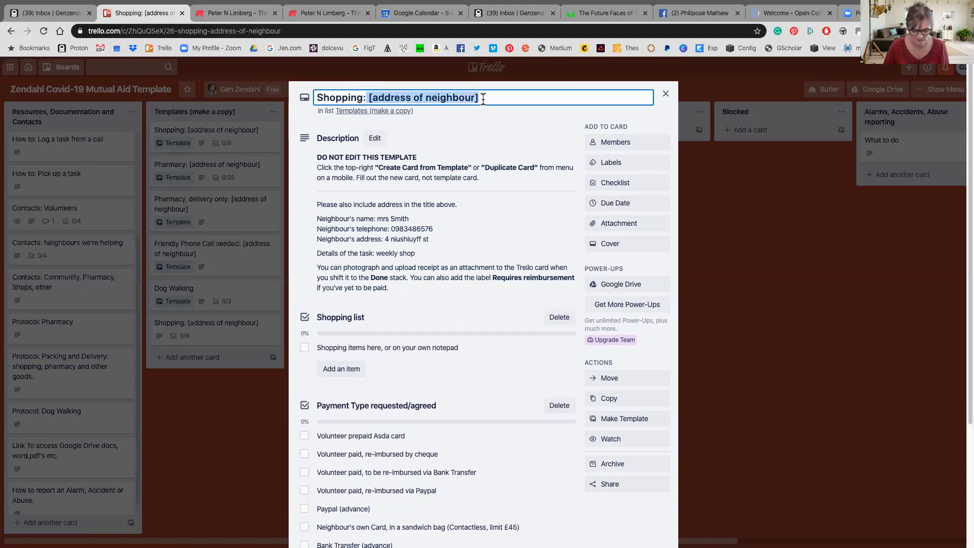
text(3 )
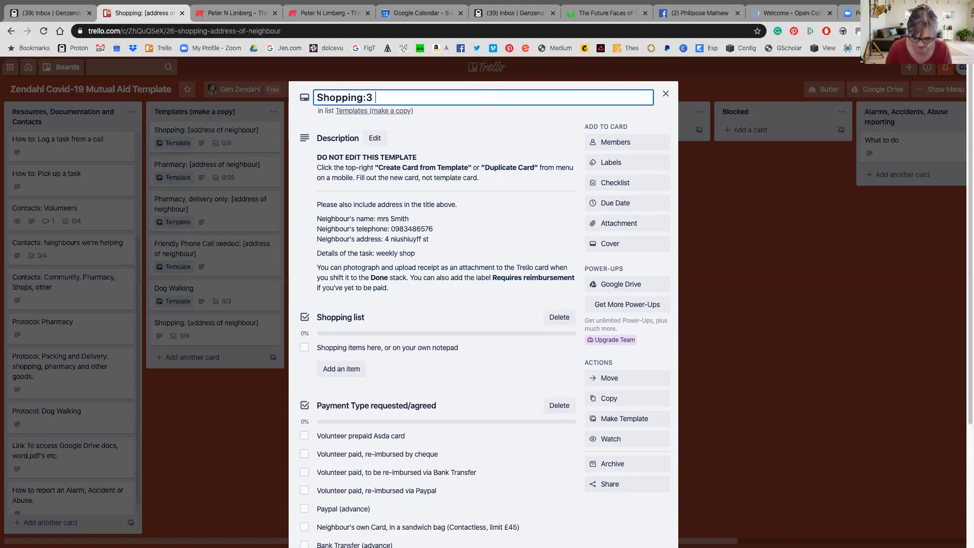
text(adrress)
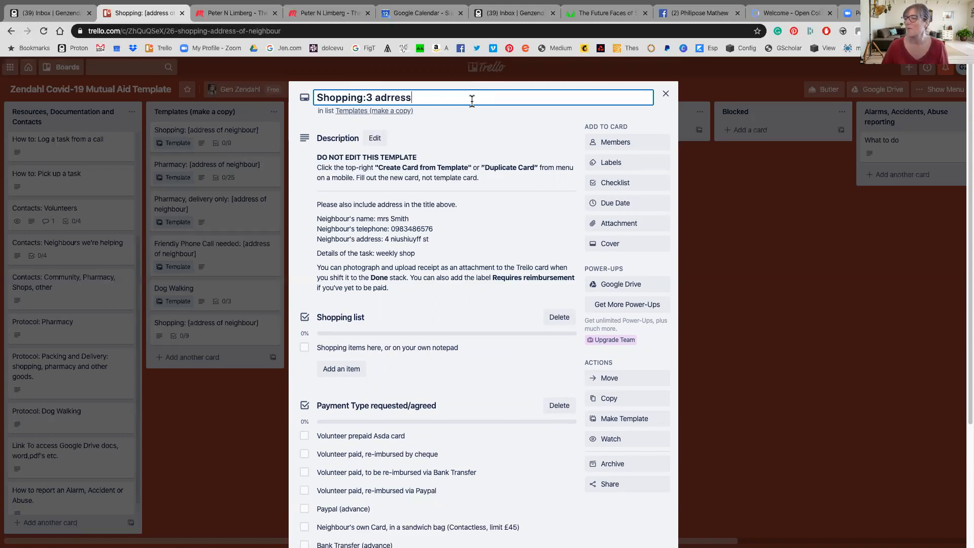
key(BackSpace)
key(BackSpace)
key(BackSpace)
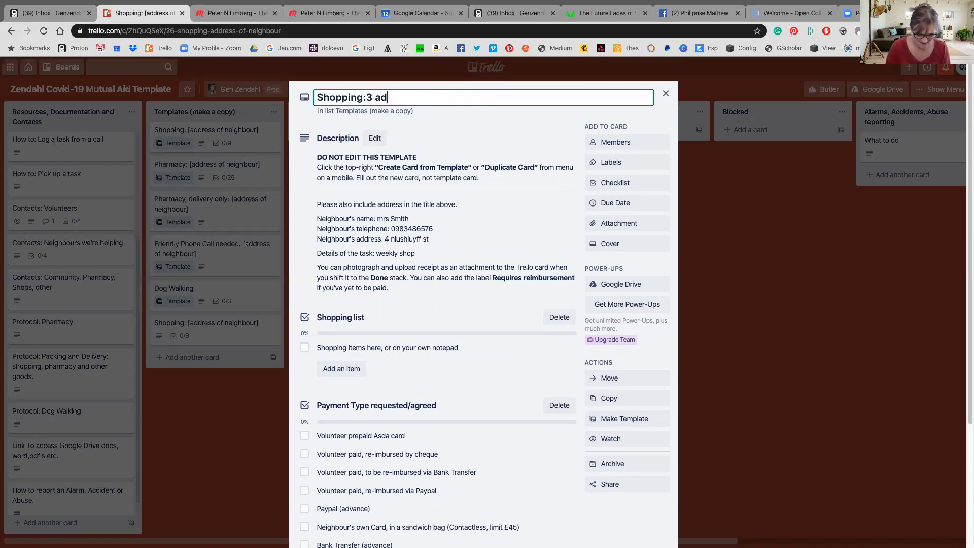
text(ss)
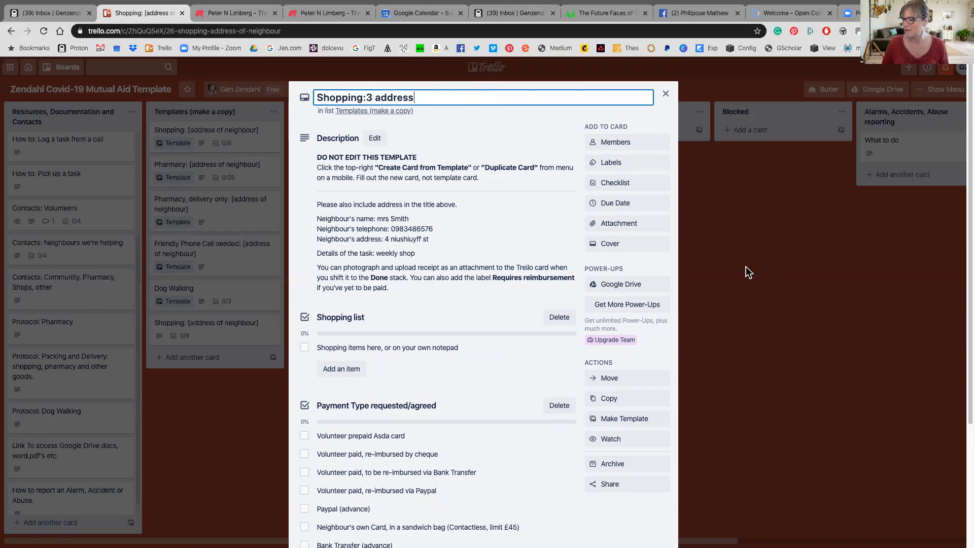
scroll(420, 303, down, 3)
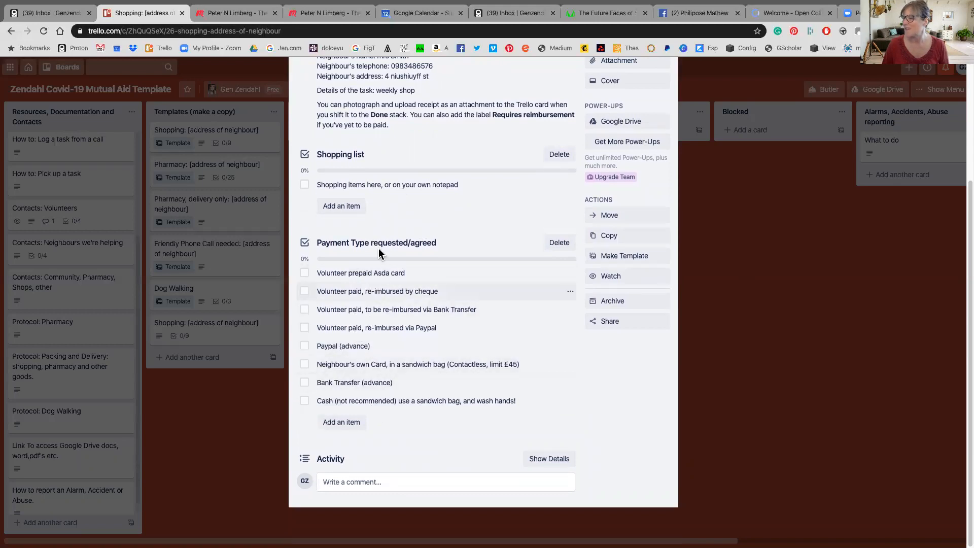
click(786, 299)
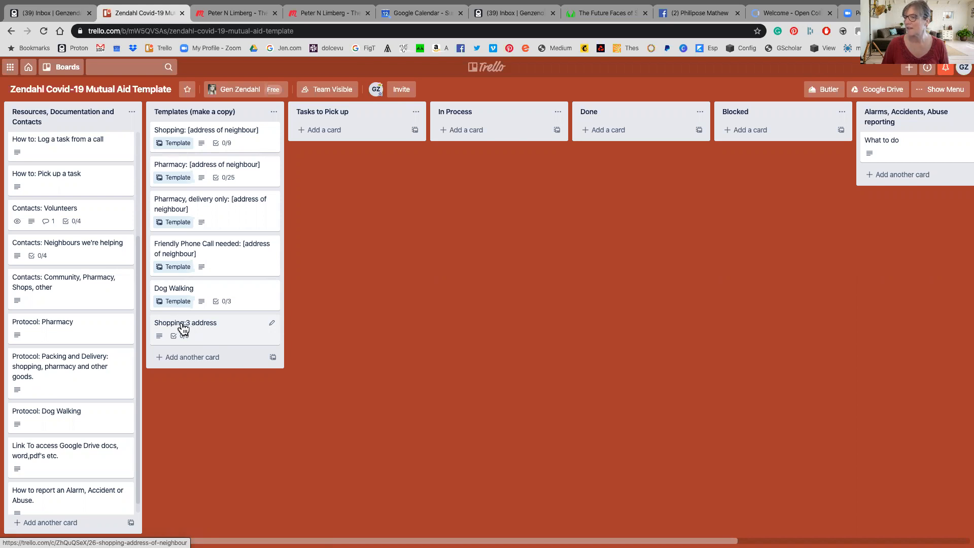
Move the Shopping:3 address card from Templates into Tasks to Pick up and reopen it
drag(183, 329, 325, 133)
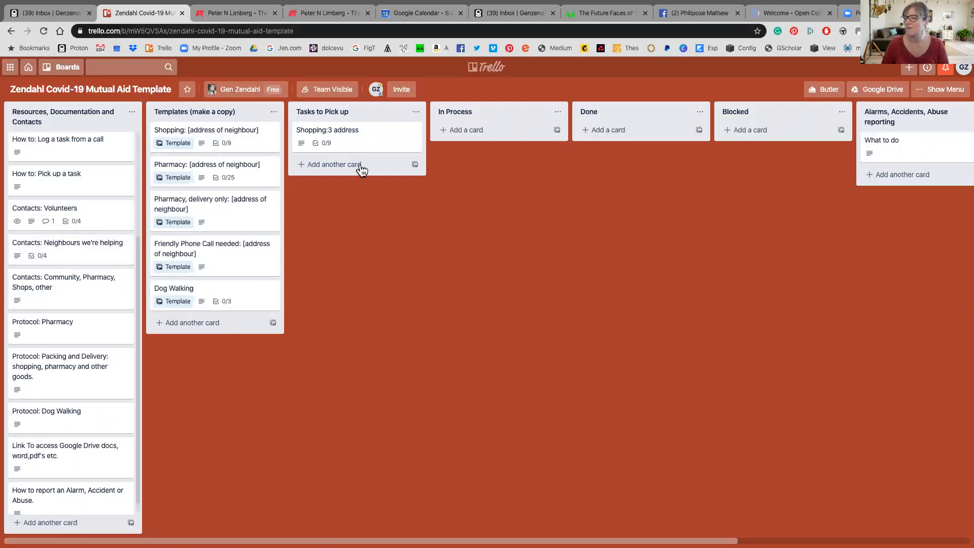
click(364, 145)
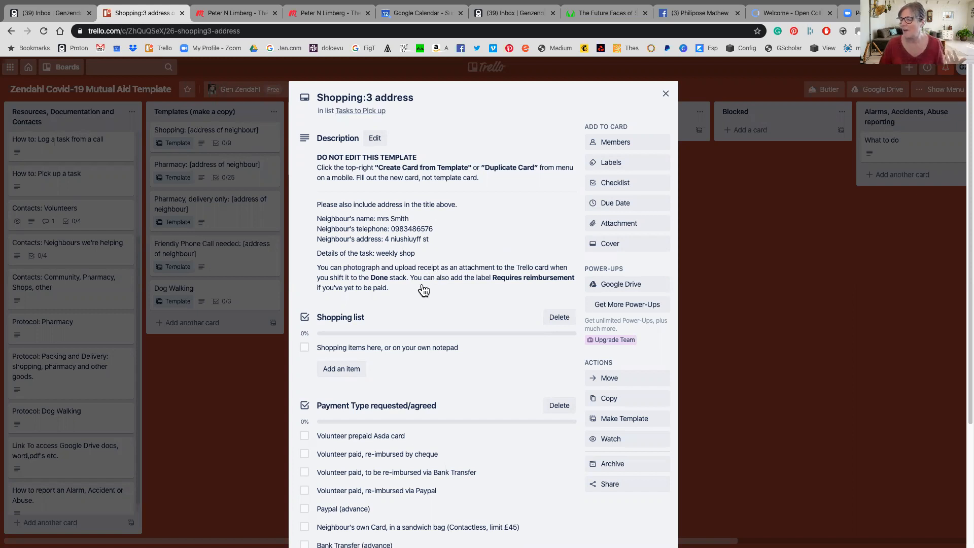
click(304, 347)
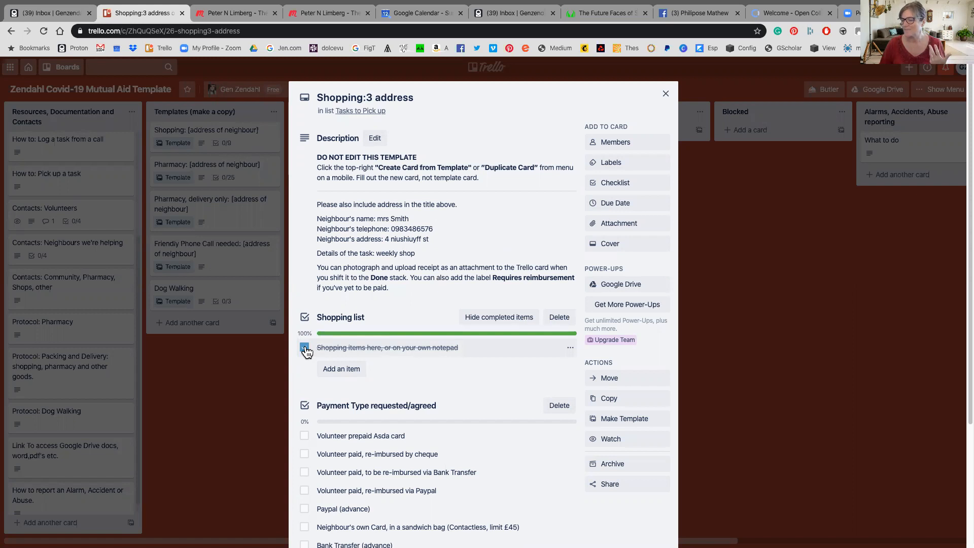
click(304, 348)
click(337, 369)
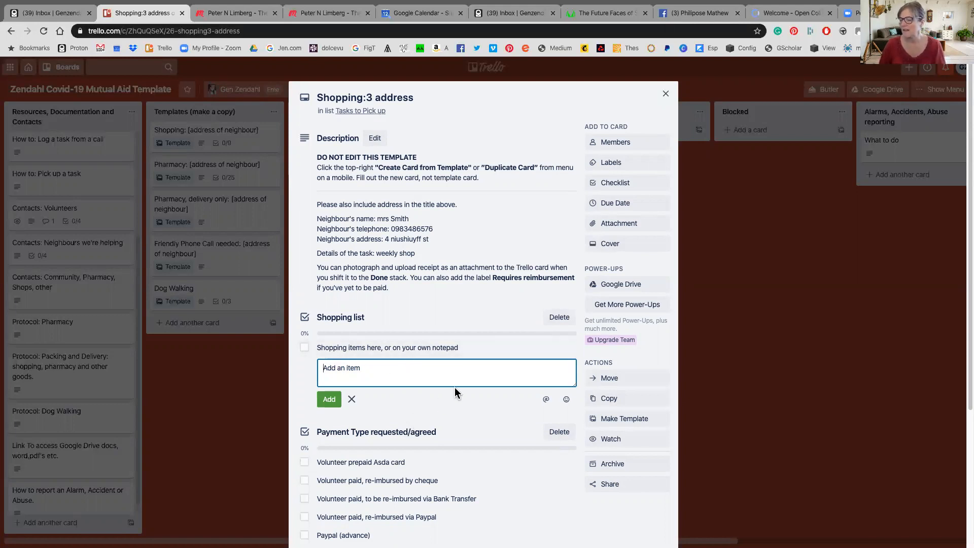
scroll(404, 450, down, 2)
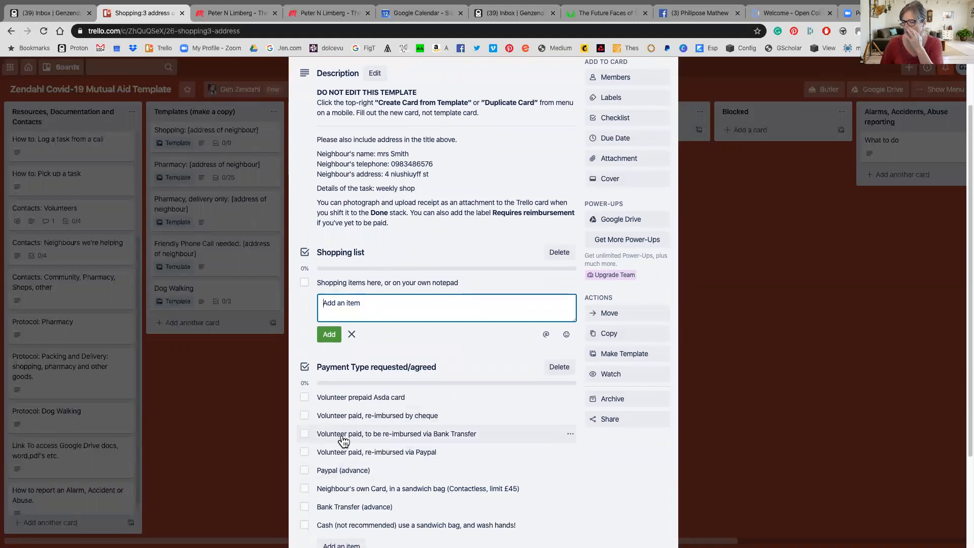
Post the comment 'i have taken this task' on the card and close it
scroll(358, 439, down, 2)
scroll(400, 395, up, 4)
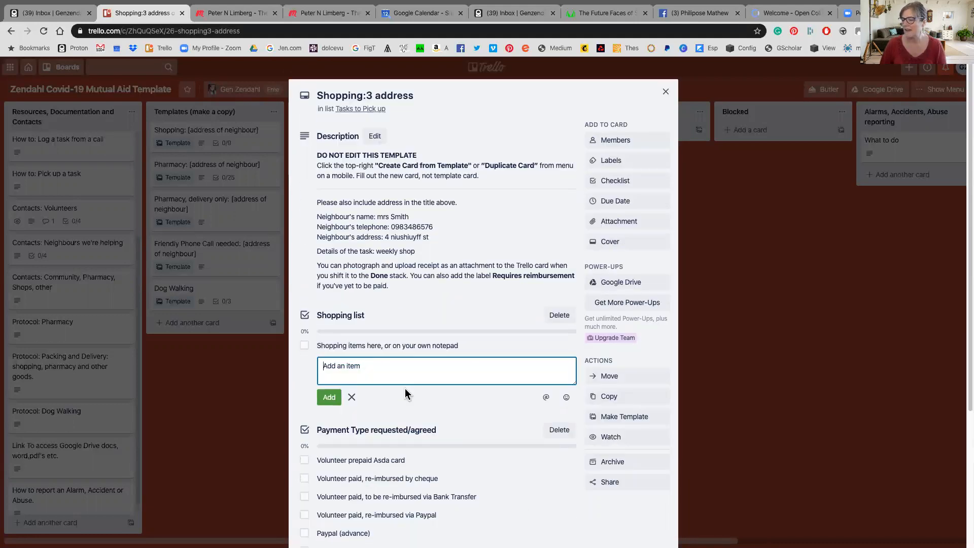
scroll(398, 393, down, 6)
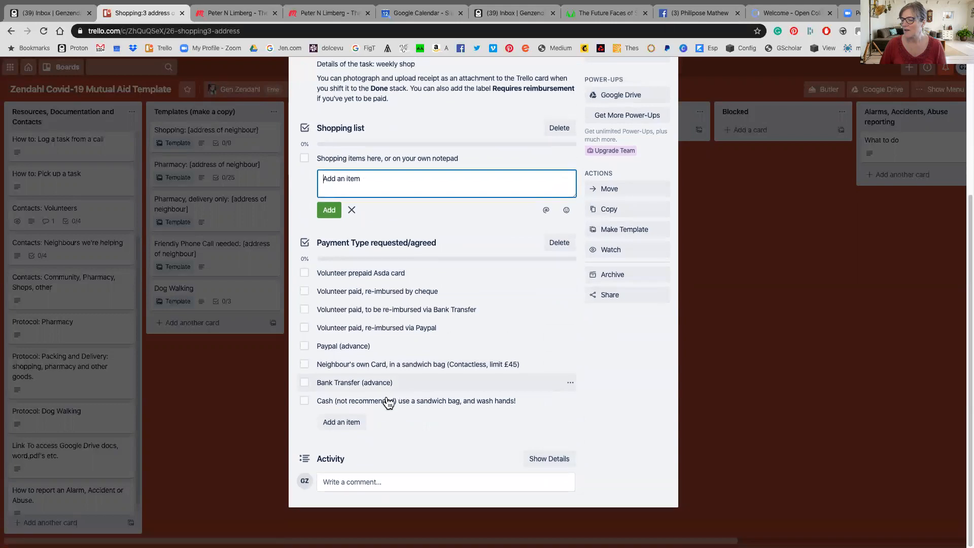
click(326, 481)
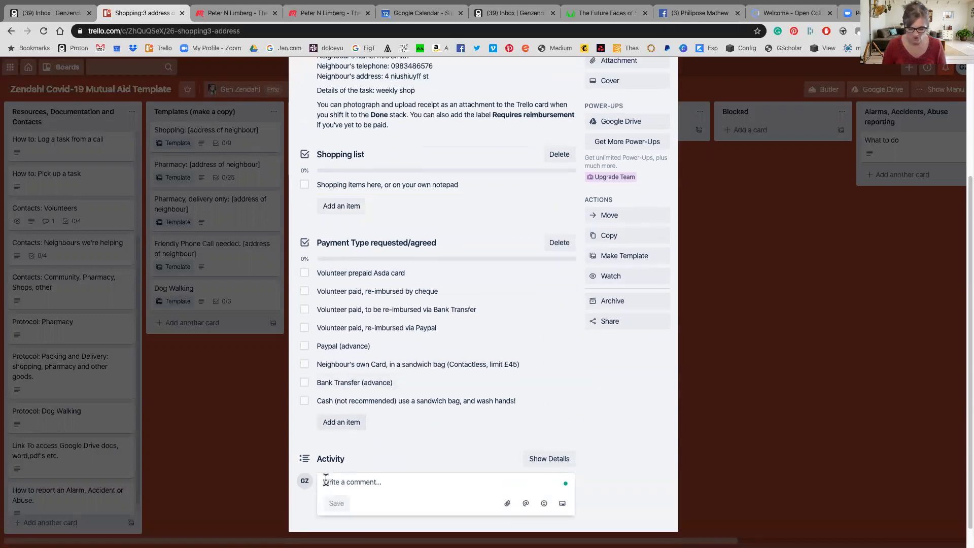
text(i have taken)
text(this task)
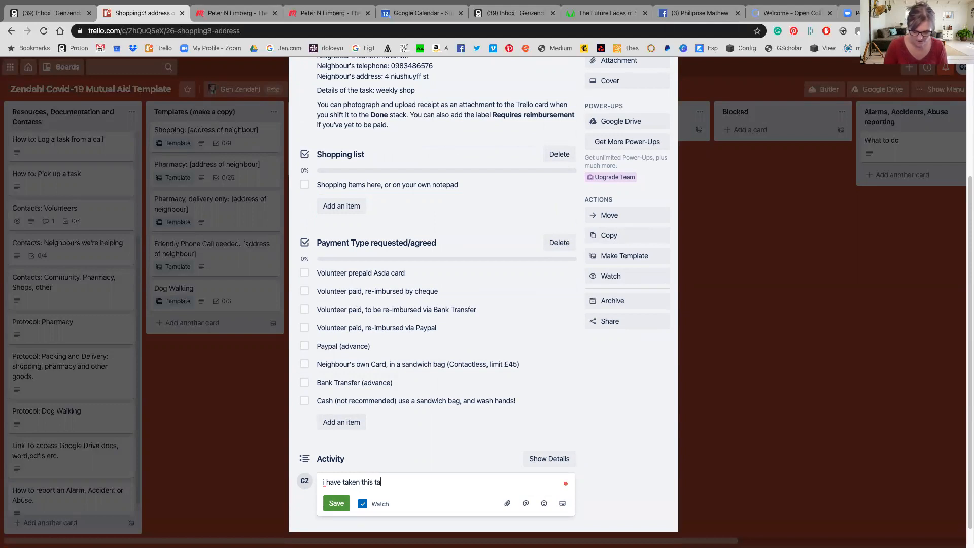
click(334, 503)
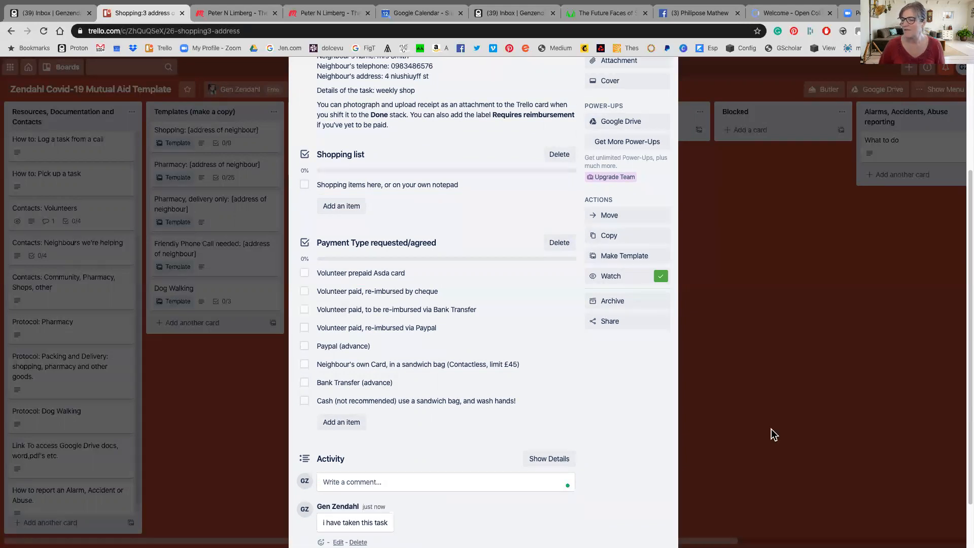
click(771, 428)
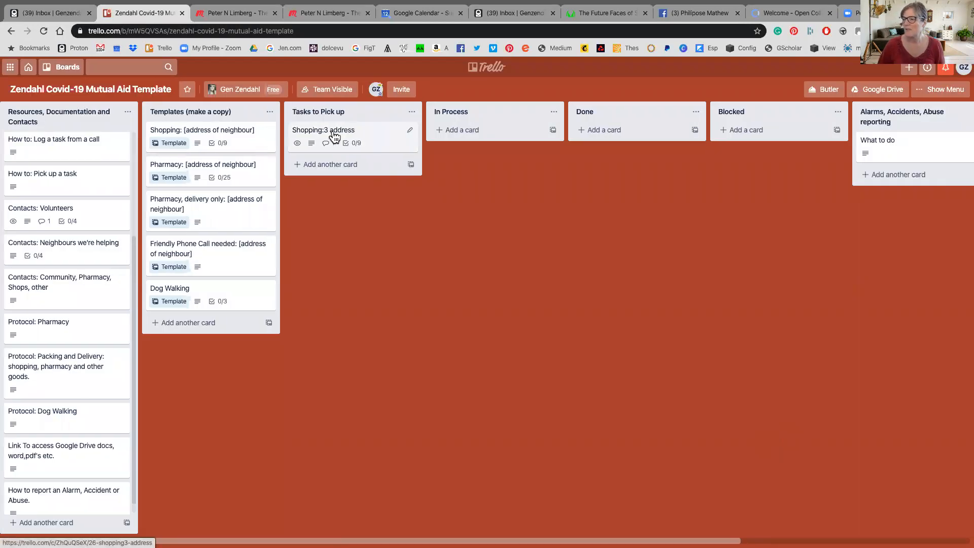
Drag the Shopping:3 address card one list right, from Tasks to Pick up into In Process
drag(323, 134, 458, 133)
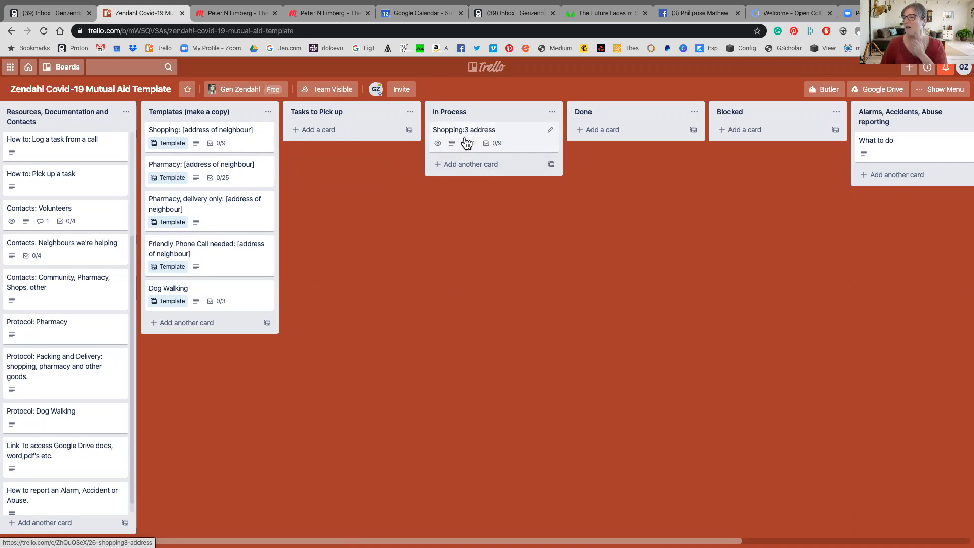
scroll(472, 136, left, 1)
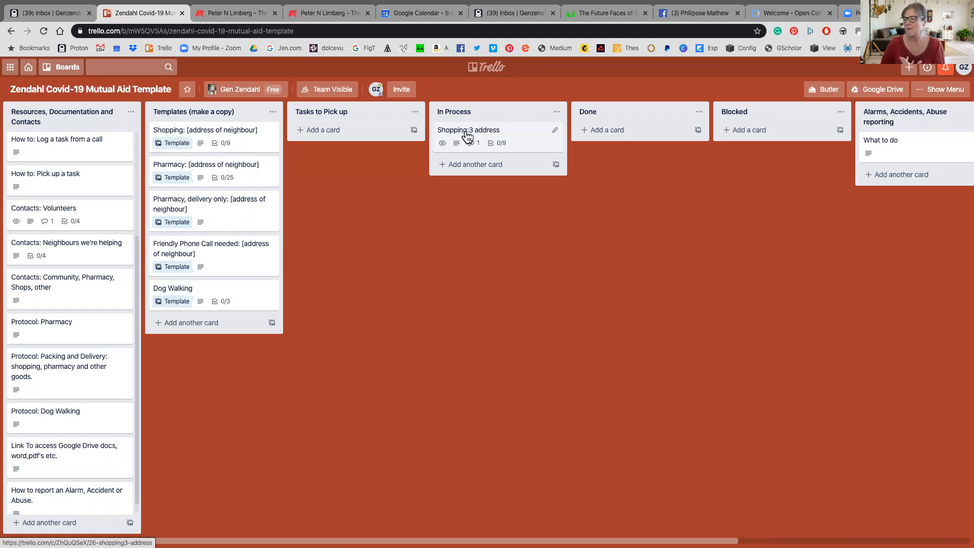
Open the Shopping:3 address card, post the comment 'cant do it', and close it
click(467, 134)
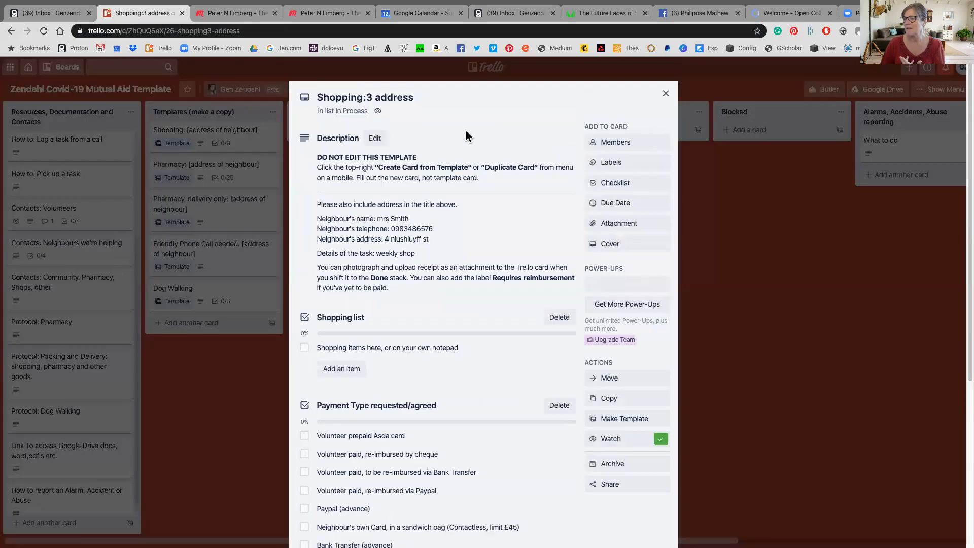
scroll(490, 342, down, 5)
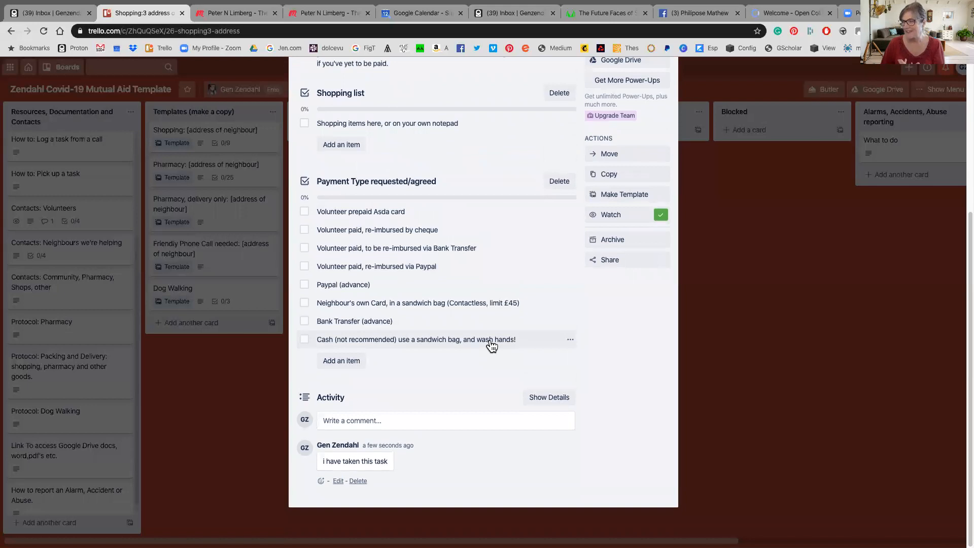
click(333, 421)
text(cant do it)
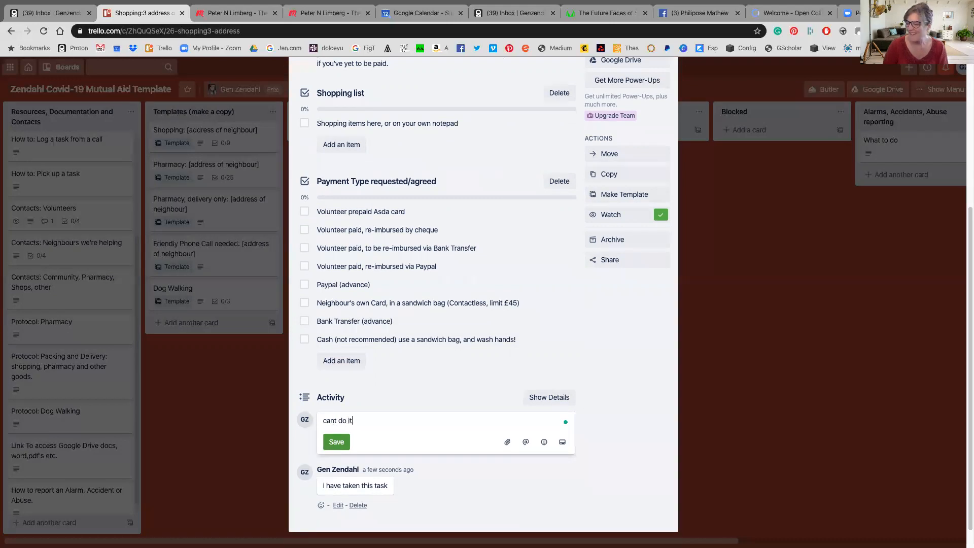
click(337, 442)
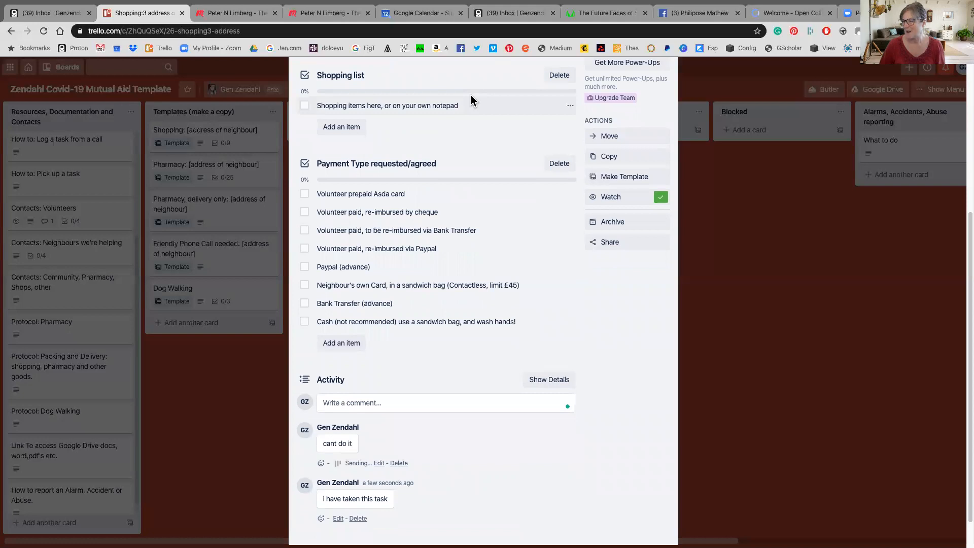
scroll(470, 95, up, 5)
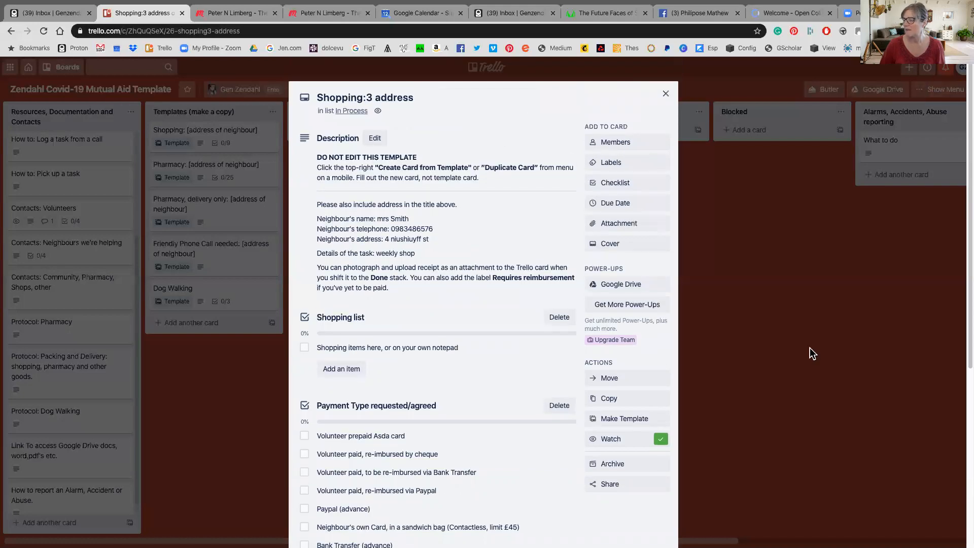
click(810, 345)
Move the card from In Process to Blocked, then open it to check both comments
drag(483, 130, 760, 133)
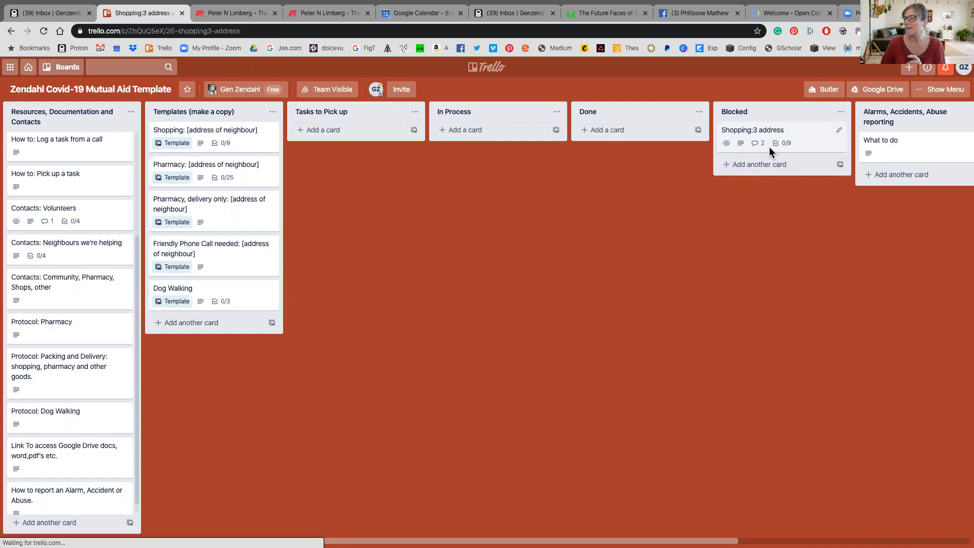
click(770, 145)
scroll(454, 420, down, 5)
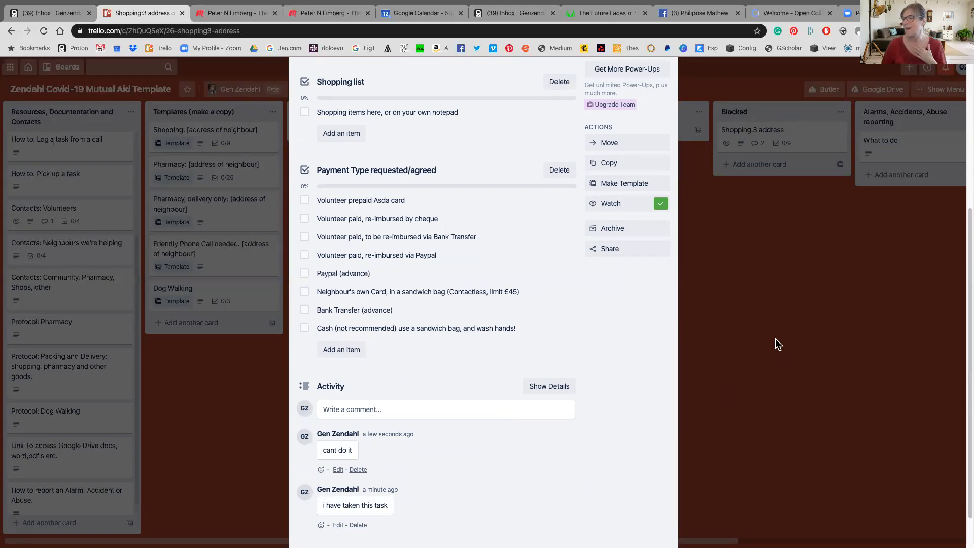
scroll(770, 345, down, 2)
scroll(770, 345, up, 8)
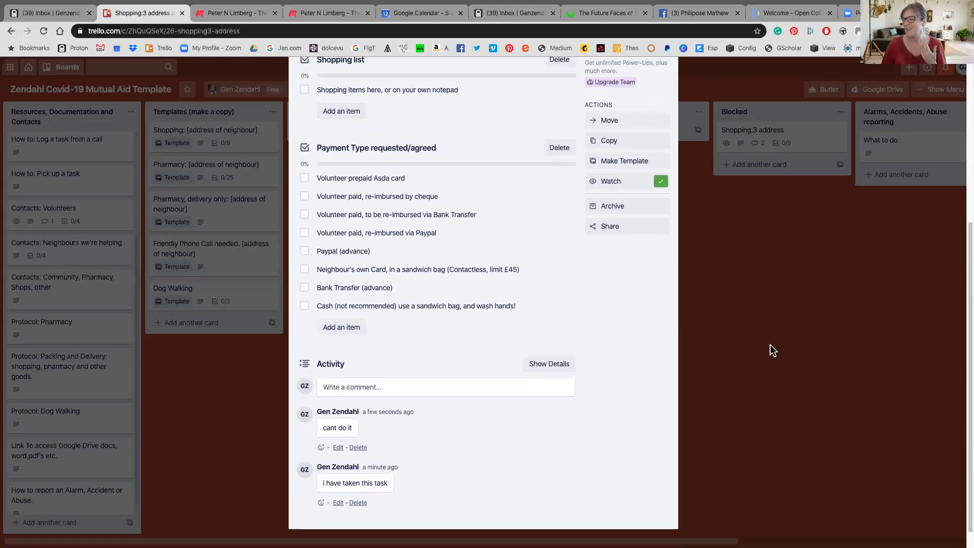
scroll(770, 345, up, 2)
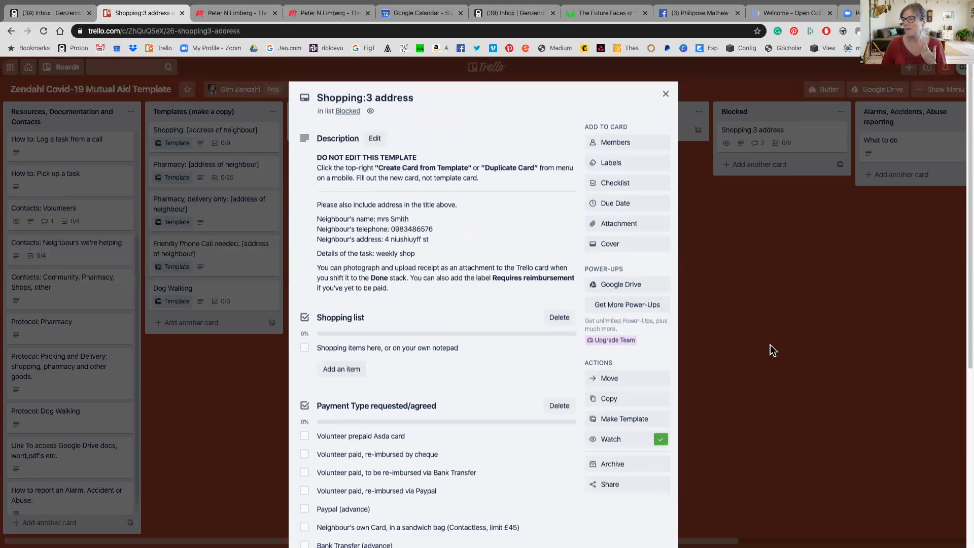
click(666, 95)
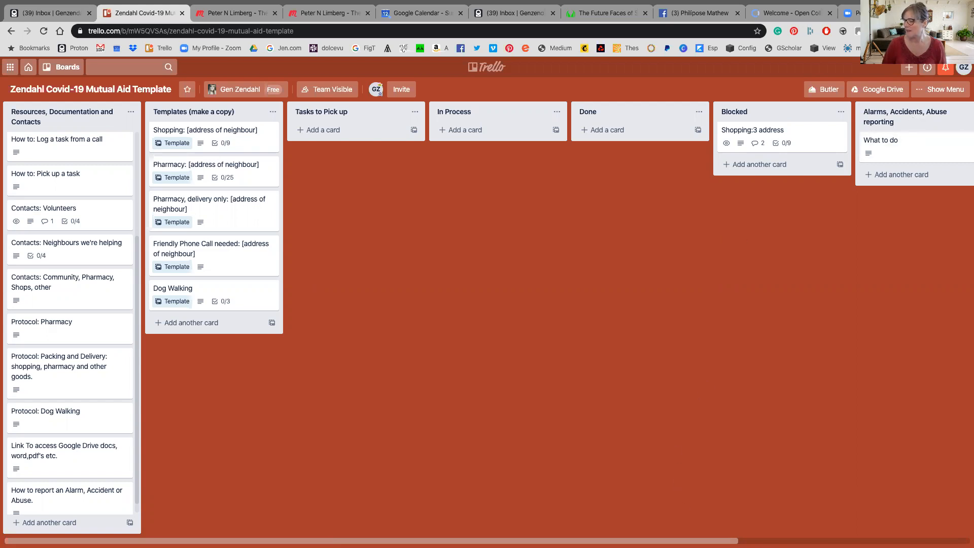
scroll(860, 194, right, 4)
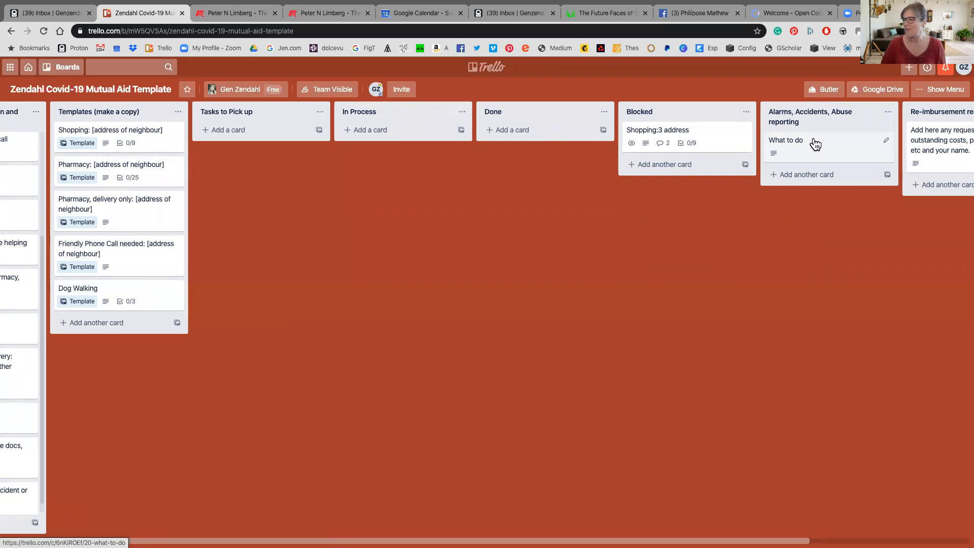
scroll(221, 258, right, 2)
scroll(223, 258, left, 5)
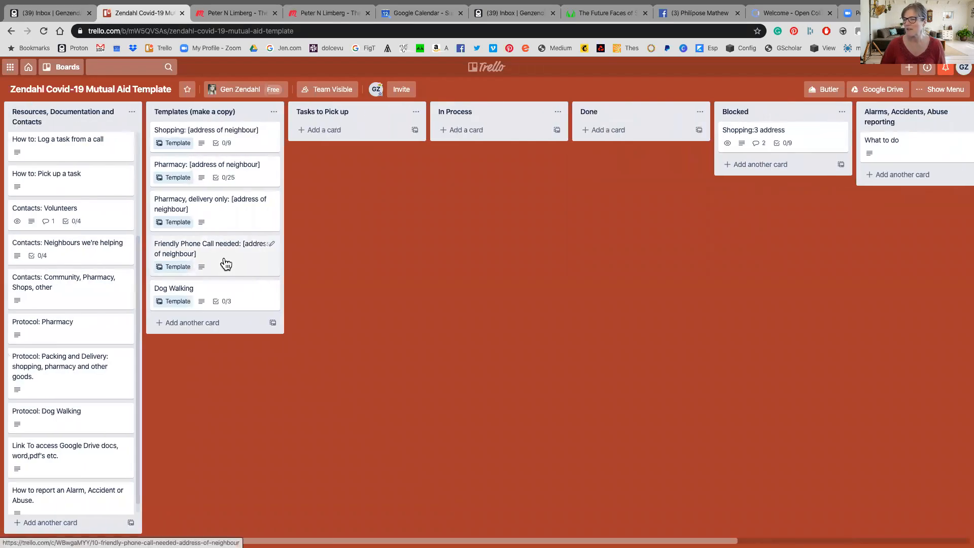
scroll(749, 252, right, 5)
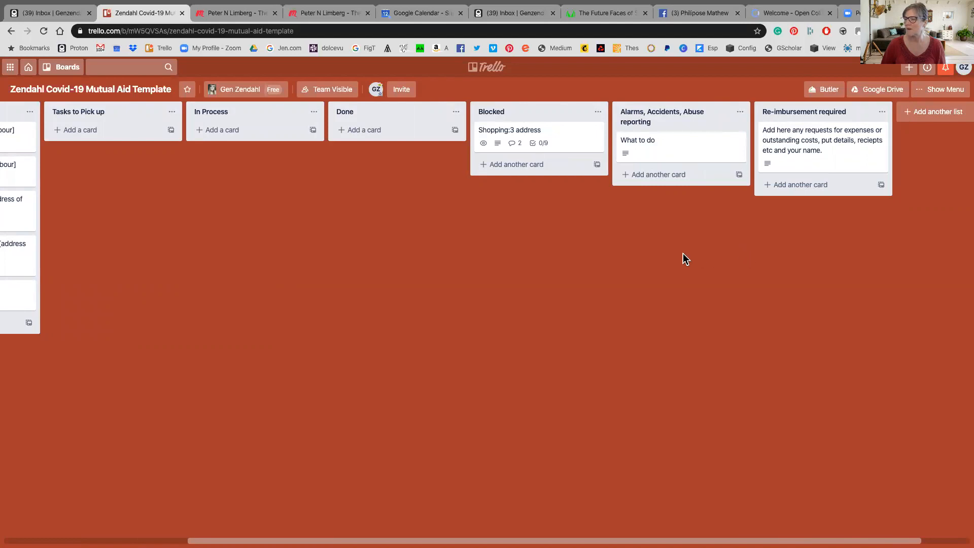
scroll(683, 254, left, 2)
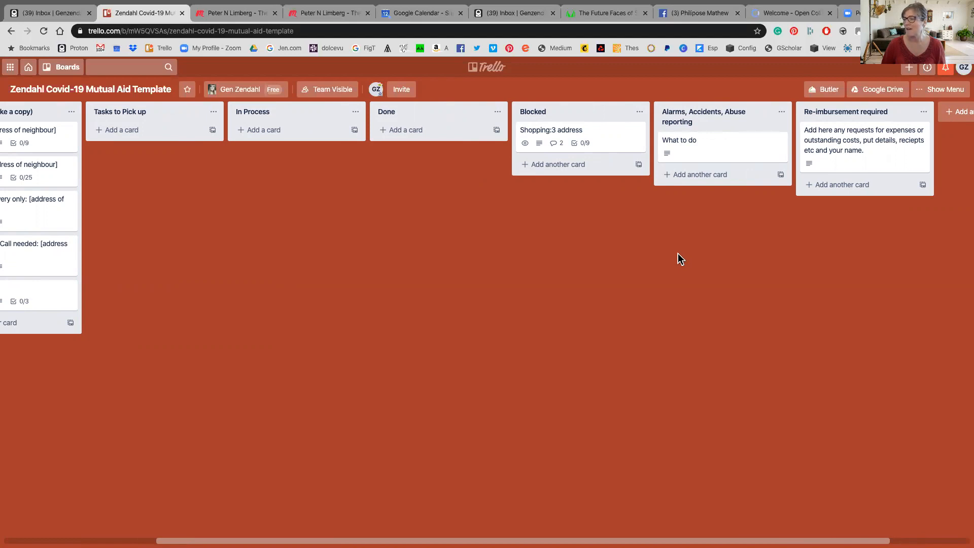
scroll(677, 253, left, 1)
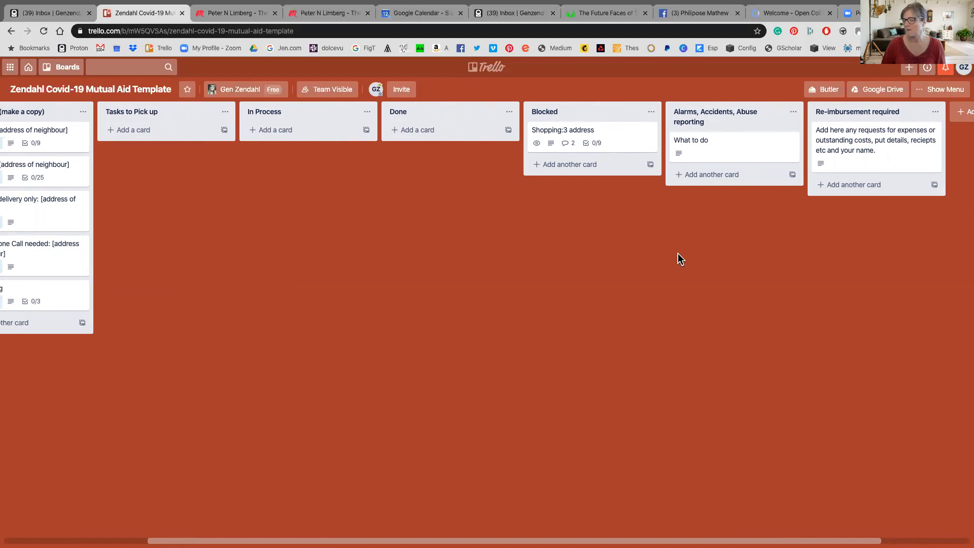
scroll(677, 254, left, 10)
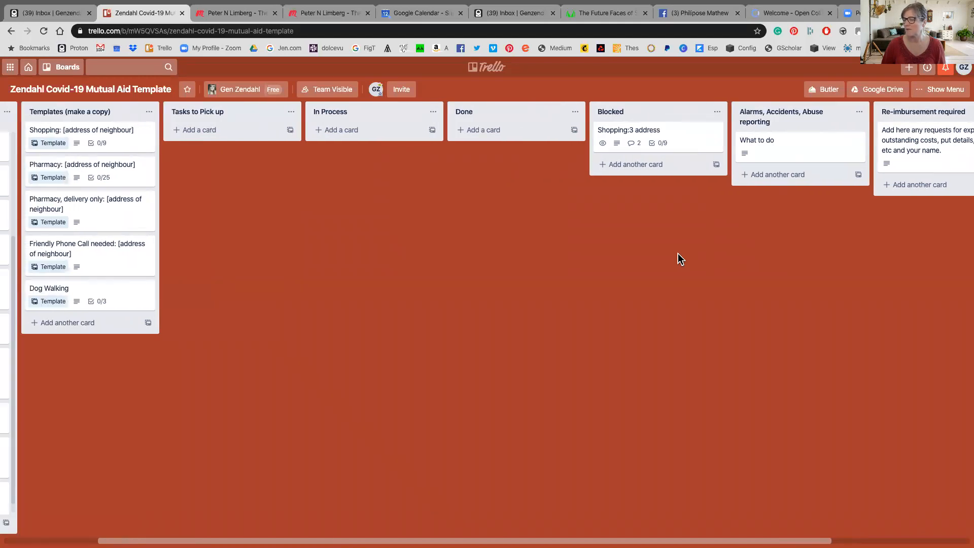
scroll(678, 253, left, 5)
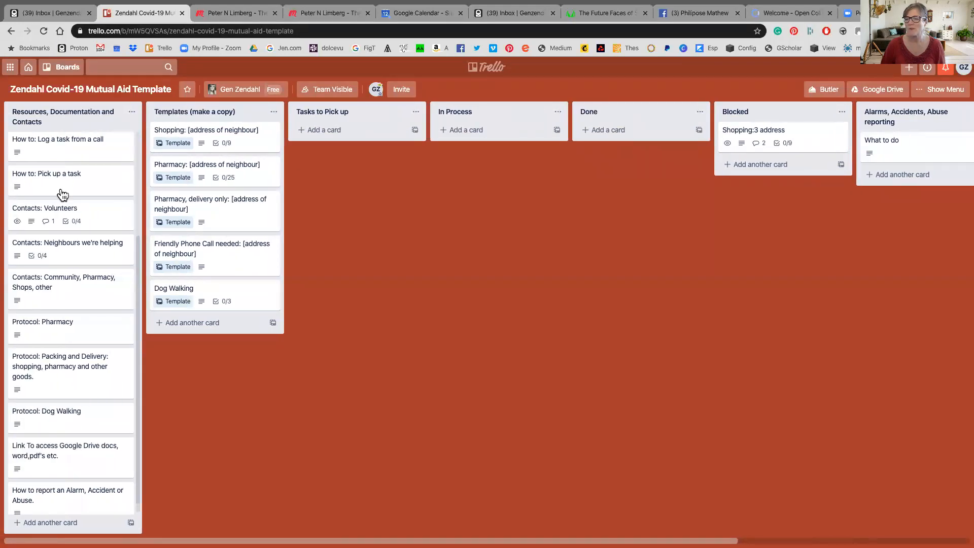
click(54, 279)
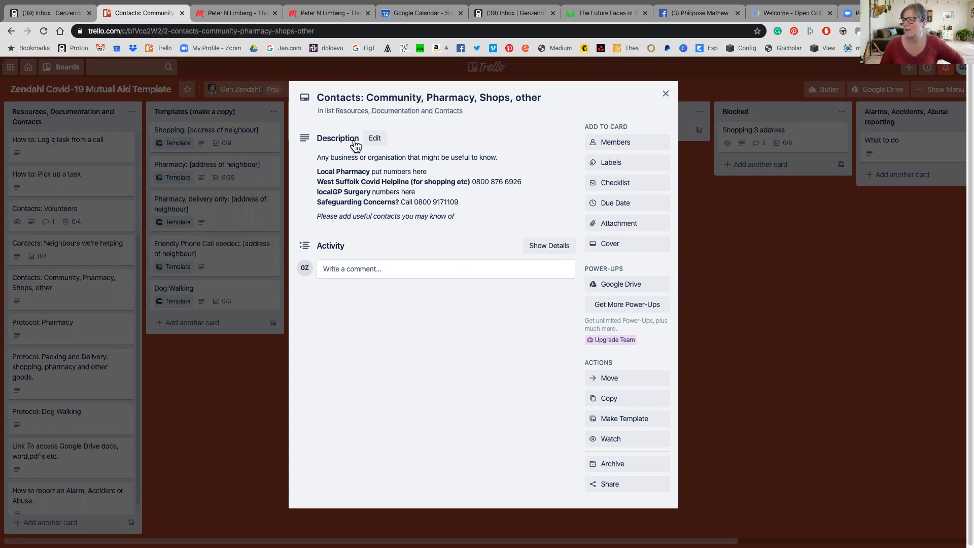
click(666, 95)
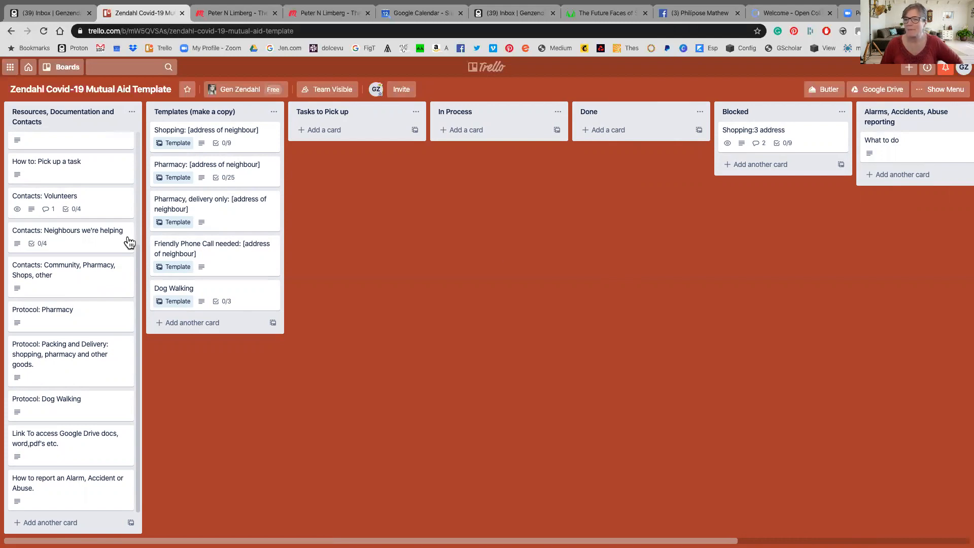
click(56, 202)
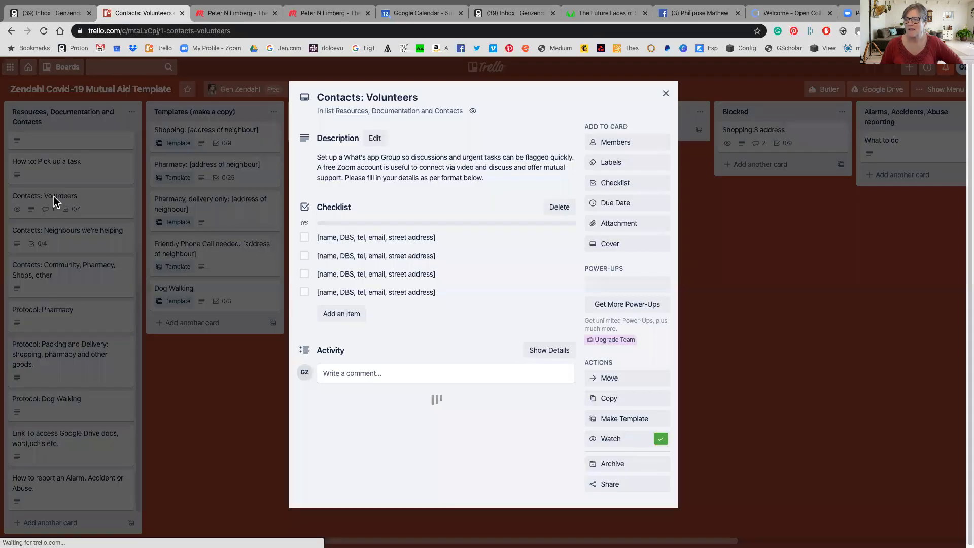
click(665, 95)
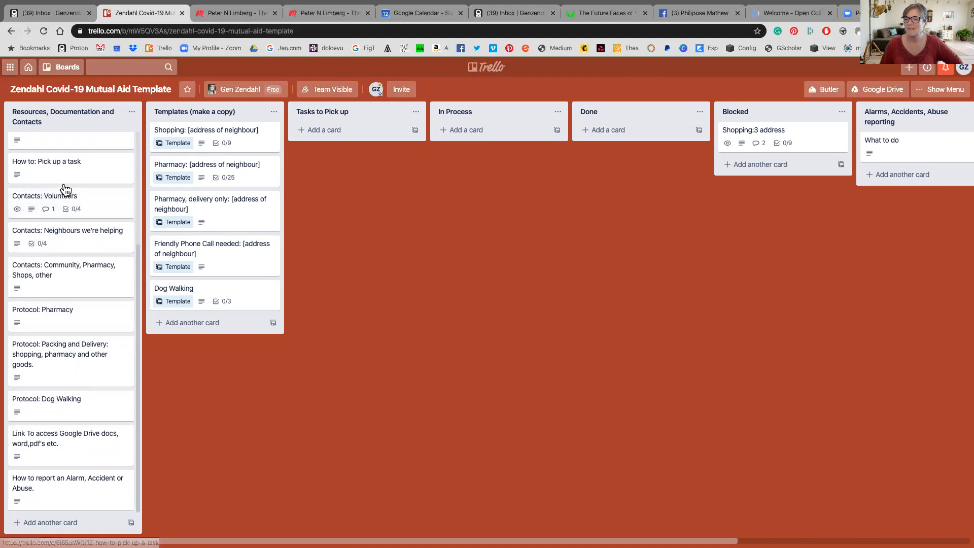
scroll(64, 183, up, 5)
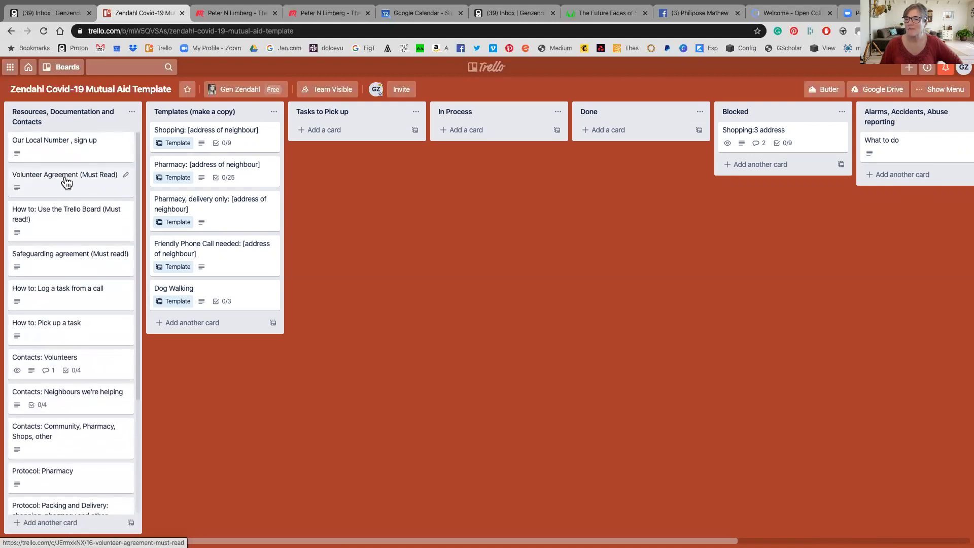
click(66, 181)
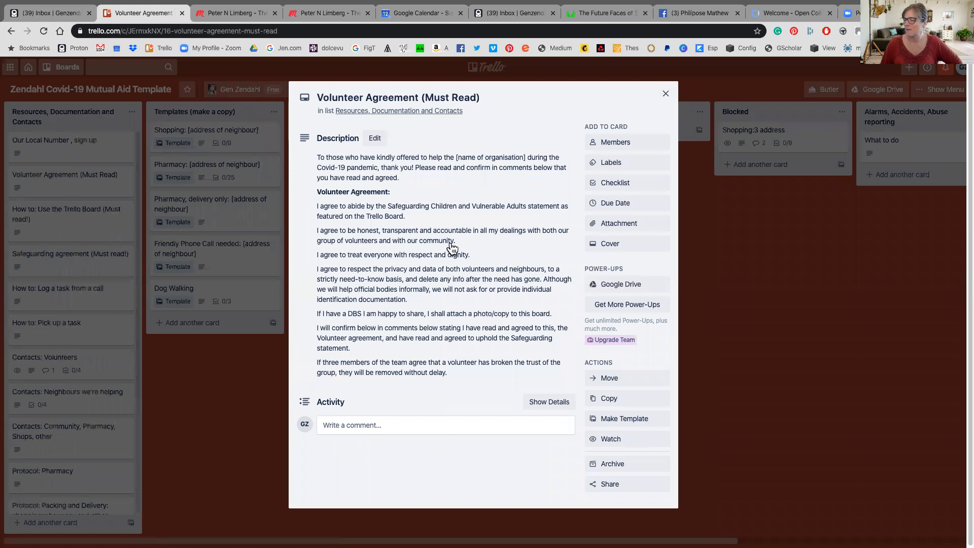
scroll(452, 249, down, 2)
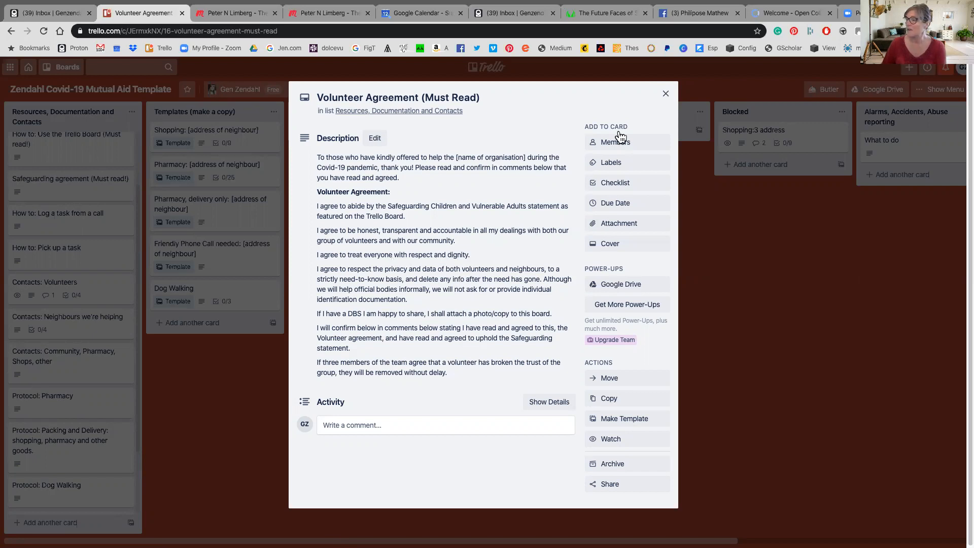
click(665, 93)
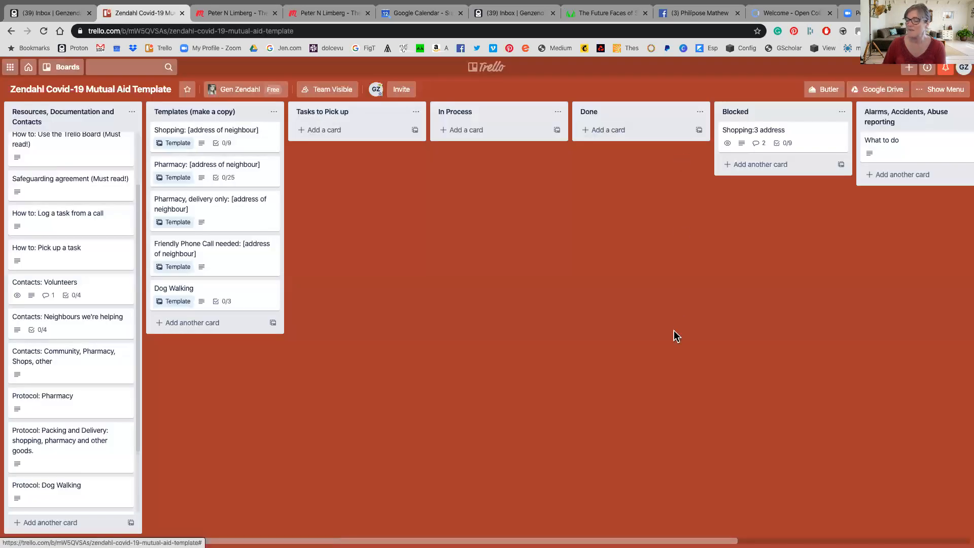